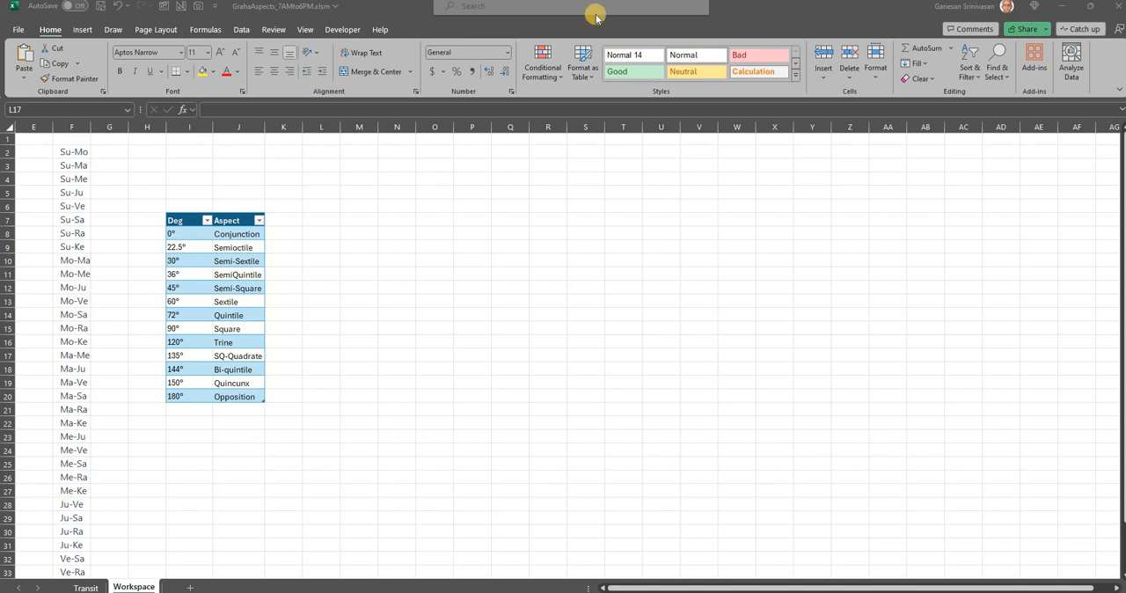
# Examine the degree and aspect names in the Deg/Aspect table on the Workspace sheet, from Conjunction to Opposition
pyautogui.click(245, 242)
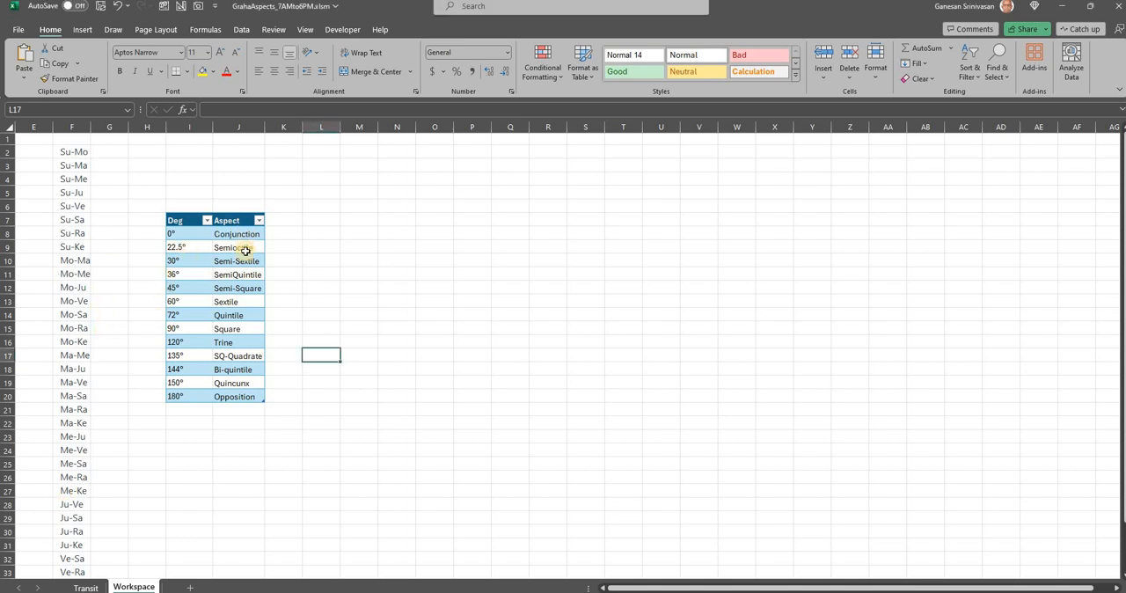
pyautogui.click(245, 251)
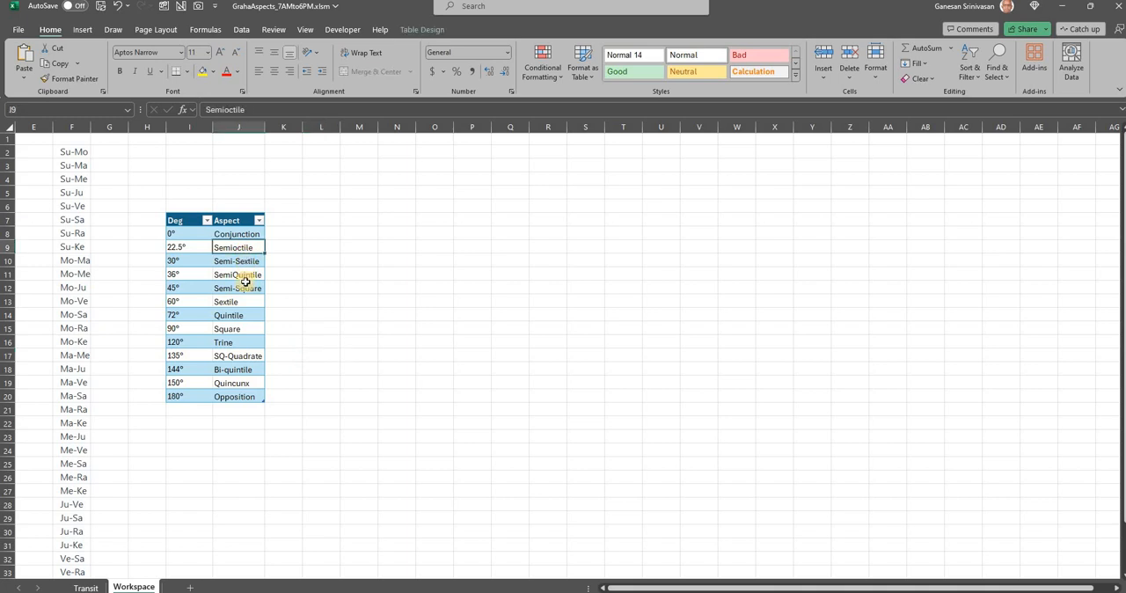
pyautogui.click(246, 262)
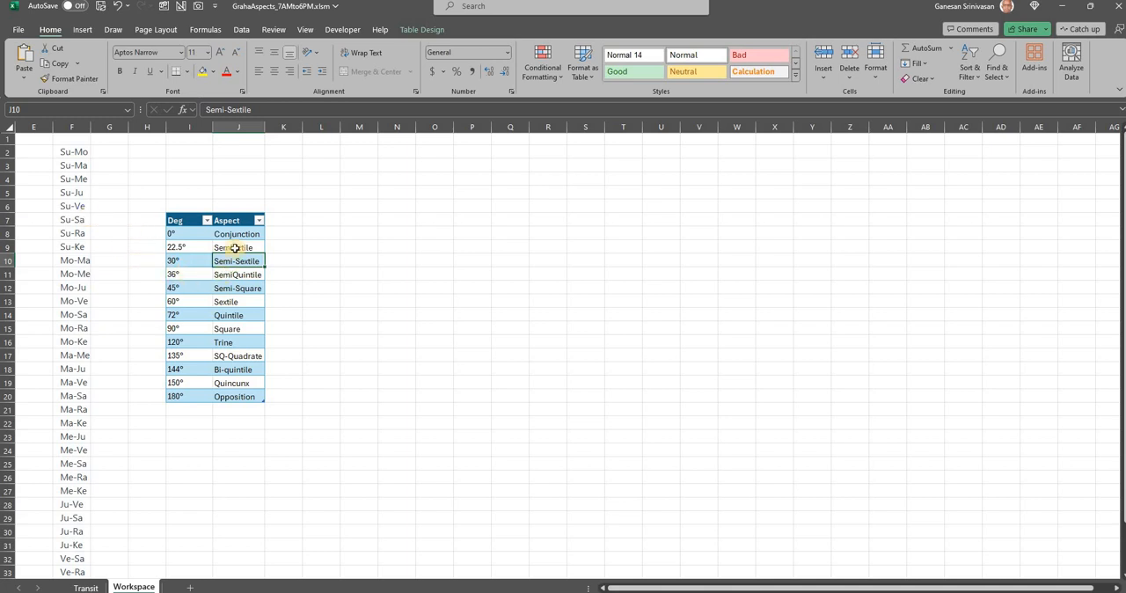
pyautogui.click(235, 236)
pyautogui.moveTo(235, 373); pyautogui.dragTo(236, 396)
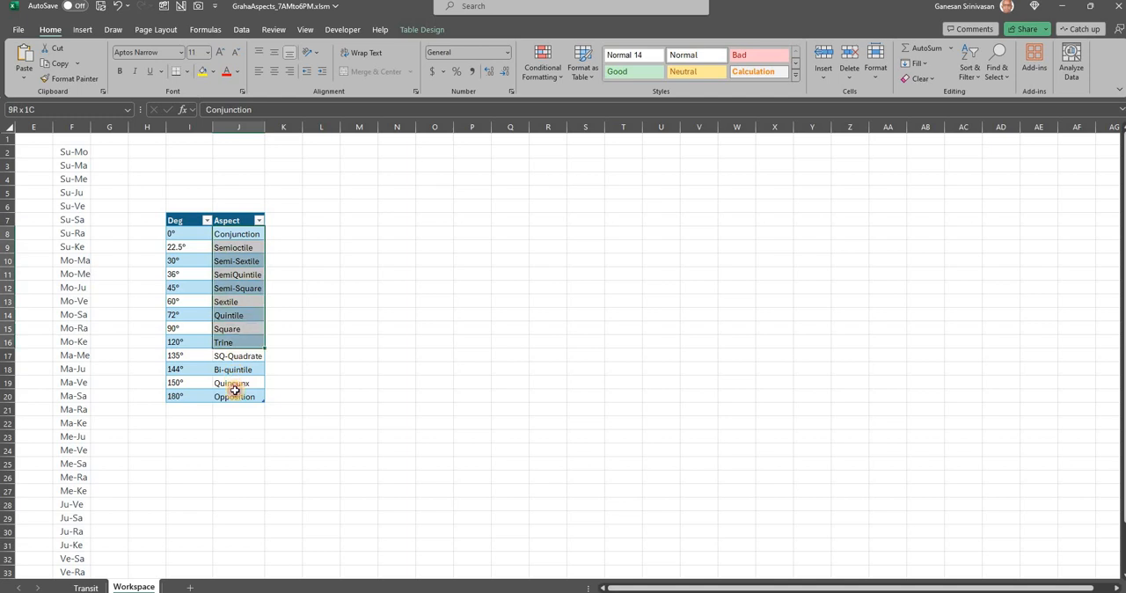
pyautogui.click(192, 398)
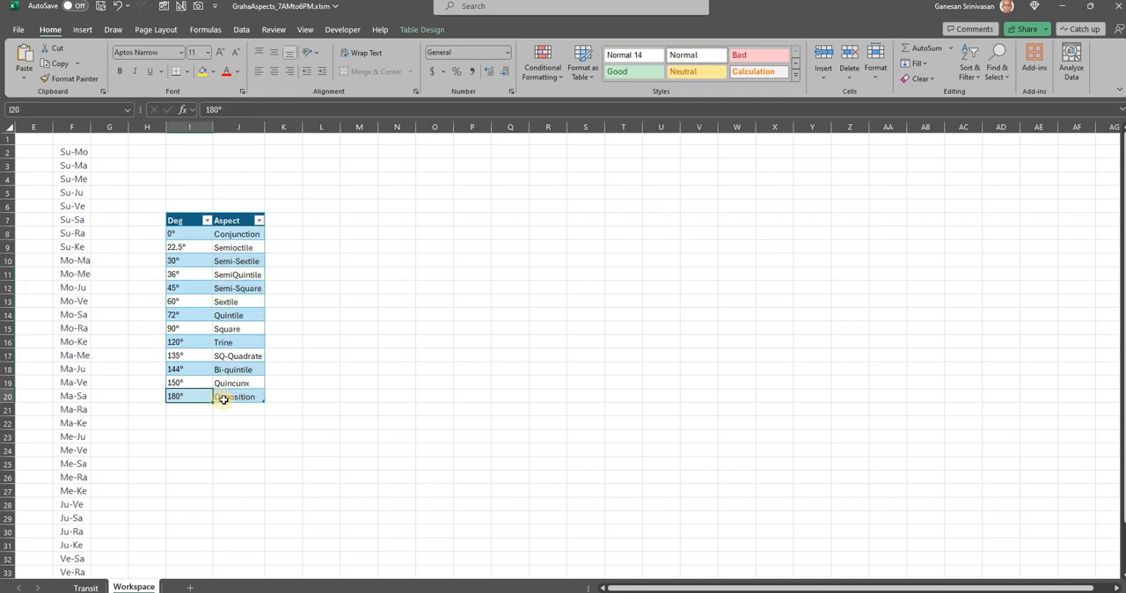
pyautogui.click(224, 395)
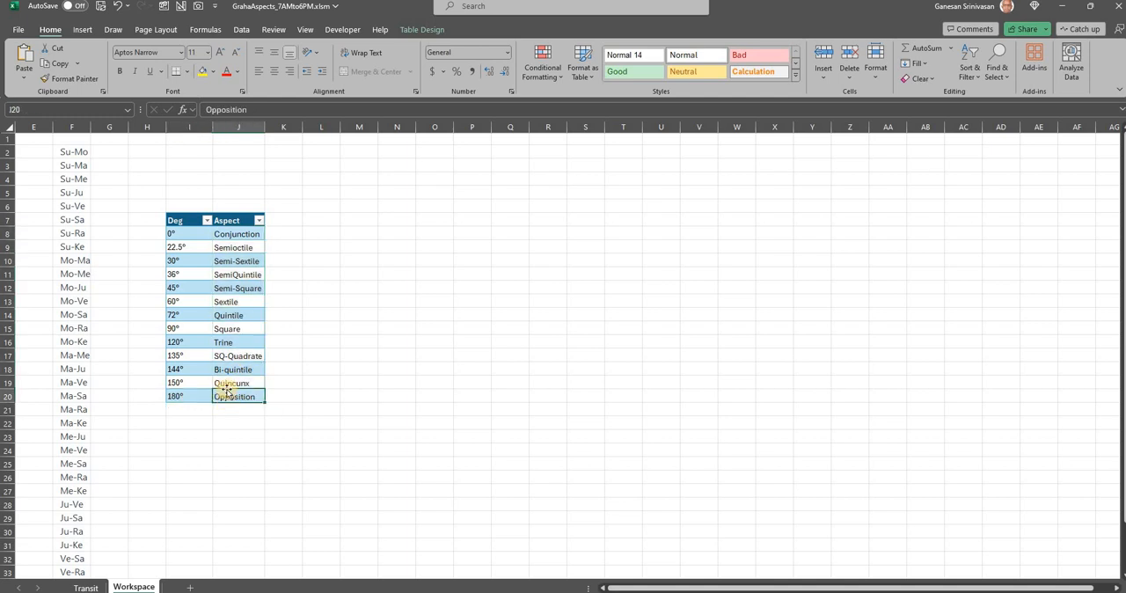
pyautogui.click(224, 344)
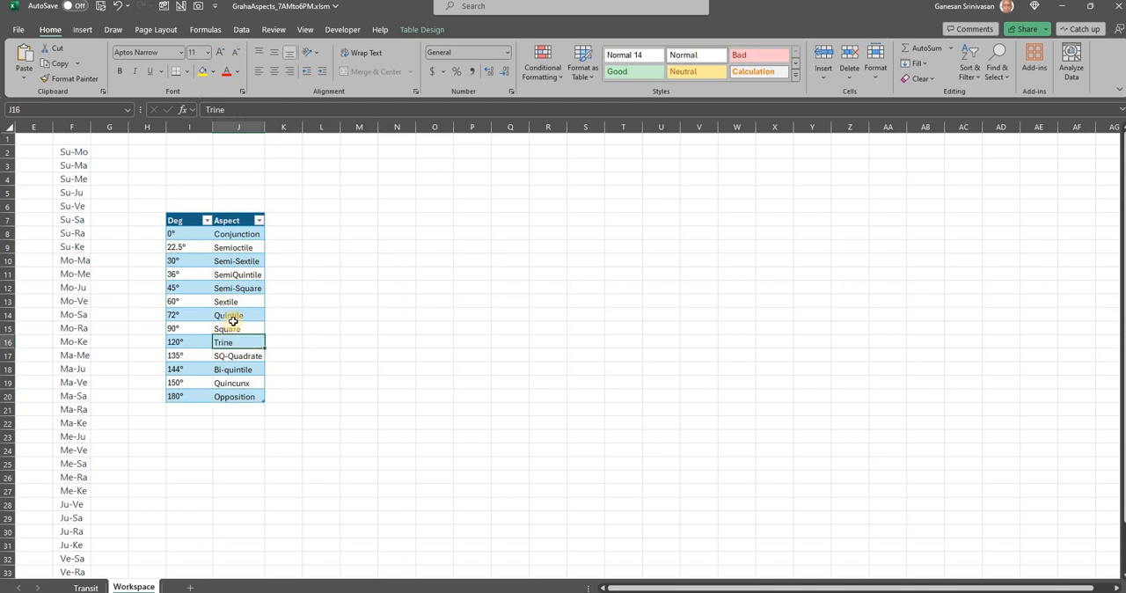
pyautogui.click(230, 396)
pyautogui.click(236, 233)
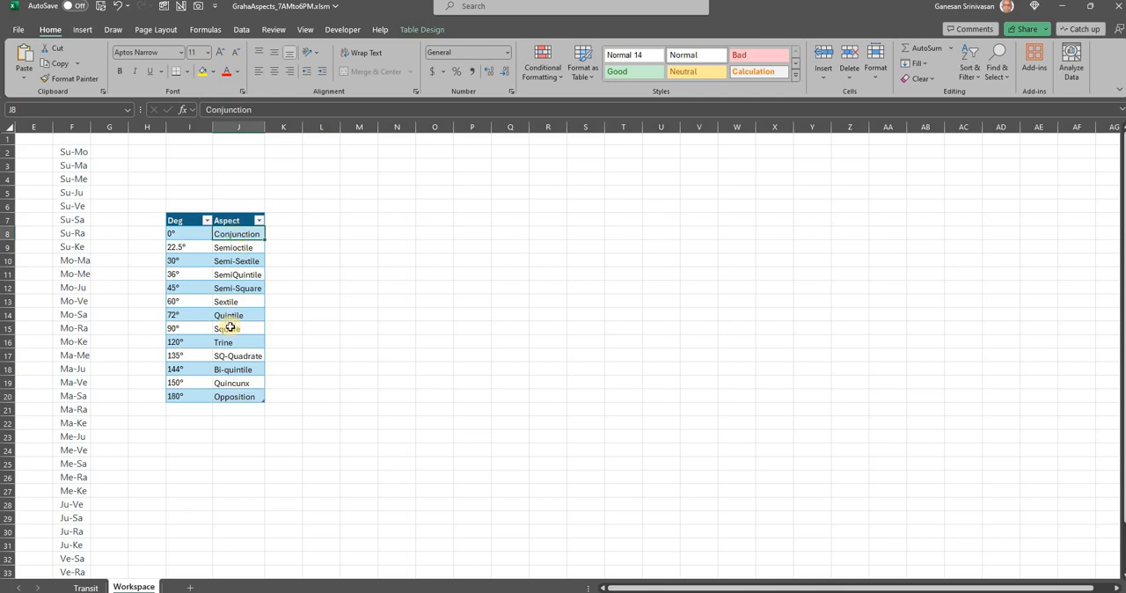
pyautogui.click(230, 327)
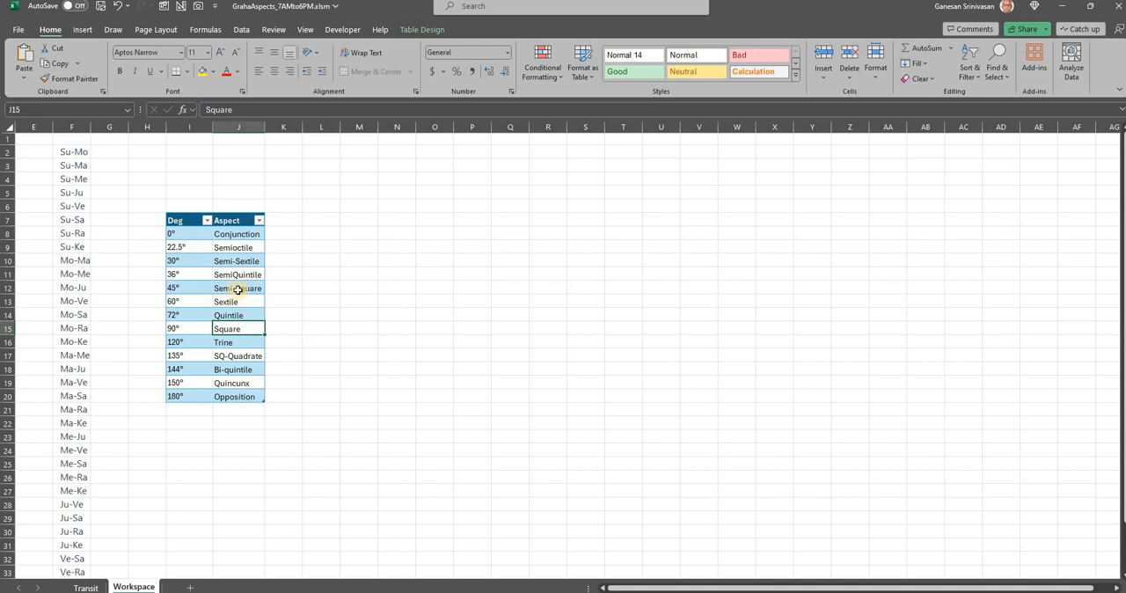
pyautogui.click(230, 250)
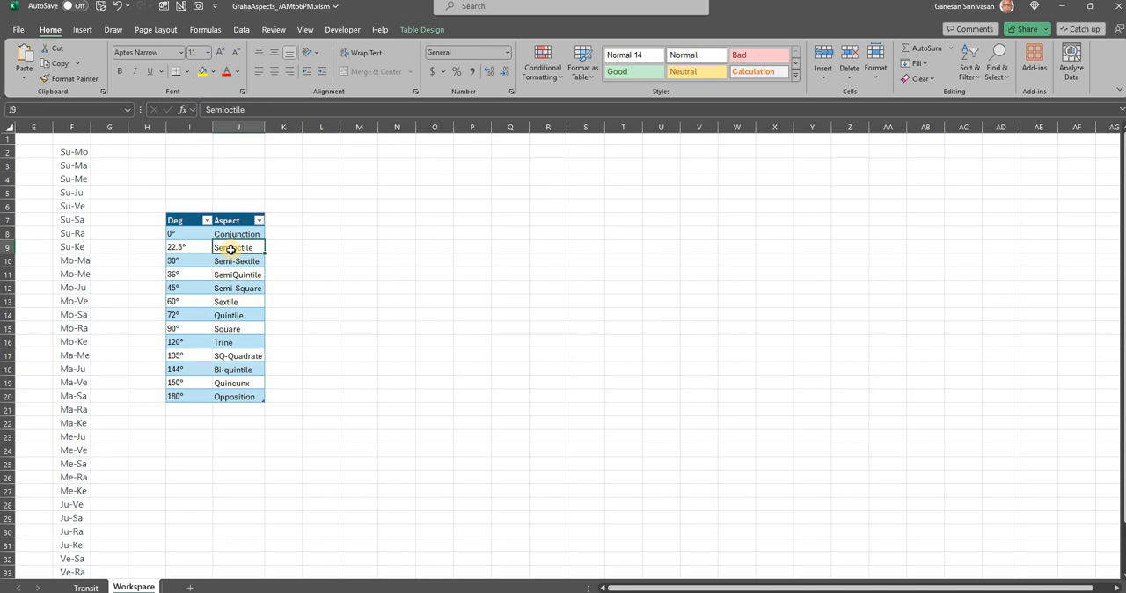
# Open the Transit sheet and review the Transit Date, TimeZone and Ayanamsa input cells
pyautogui.click(85, 587)
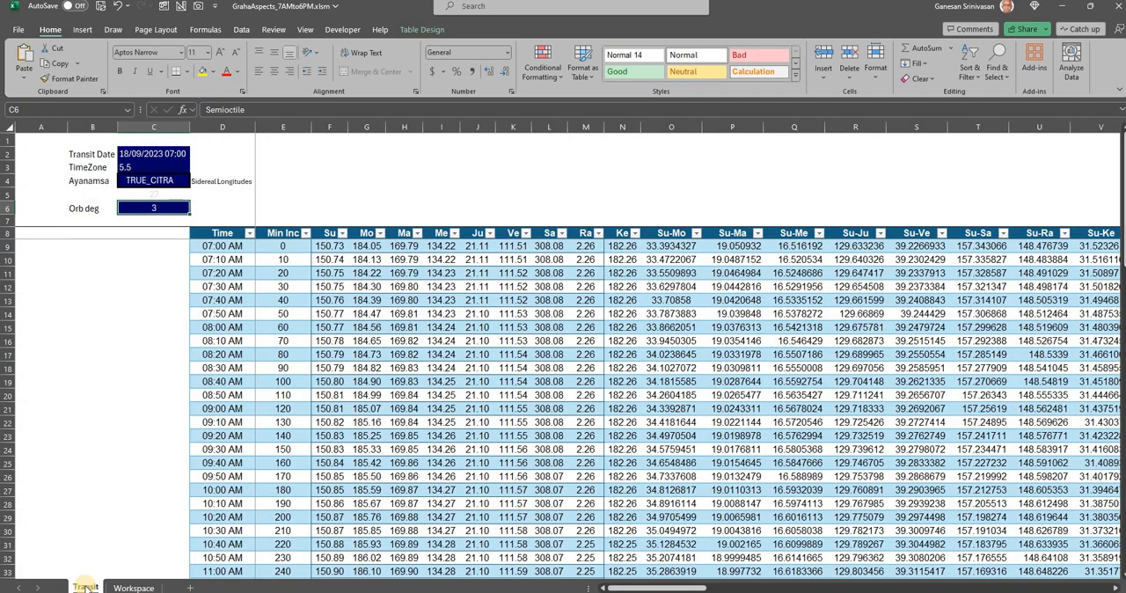
pyautogui.click(153, 155)
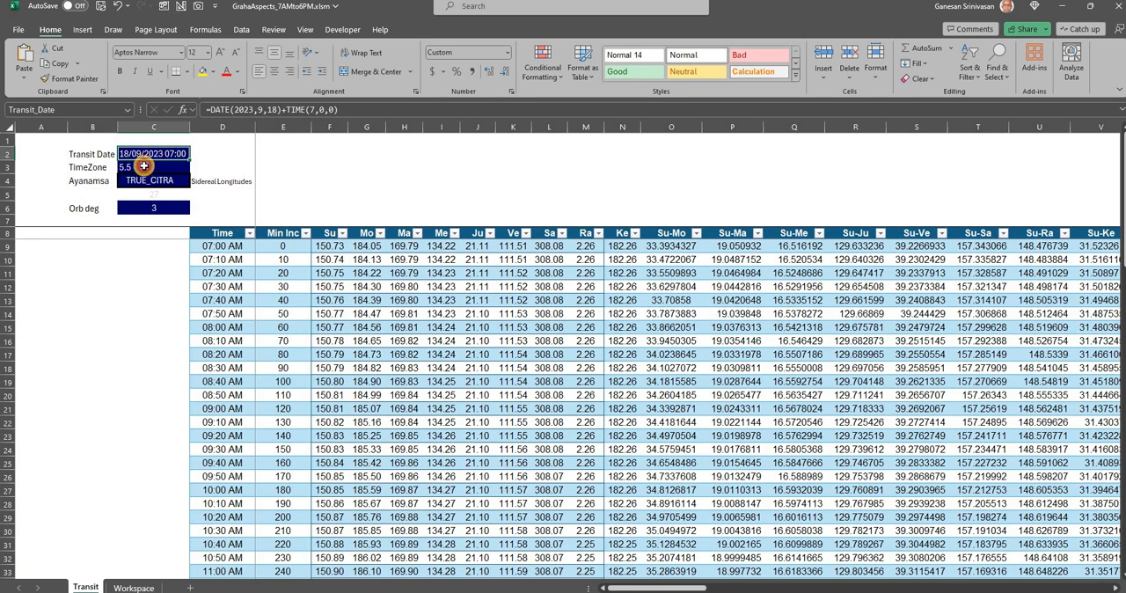
pyautogui.click(144, 166)
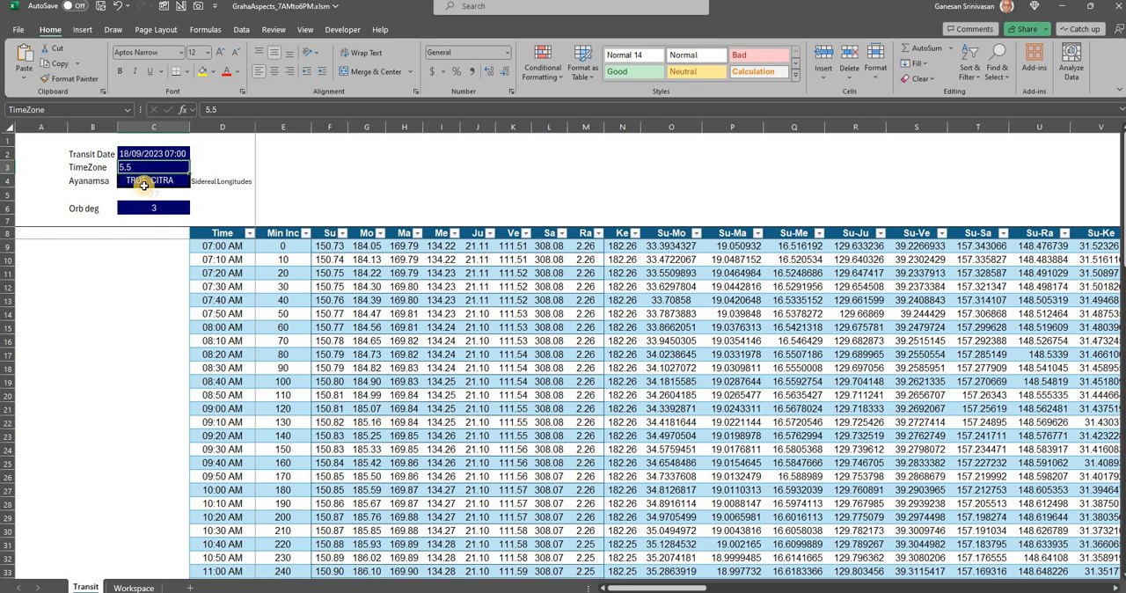
pyautogui.press('Down')
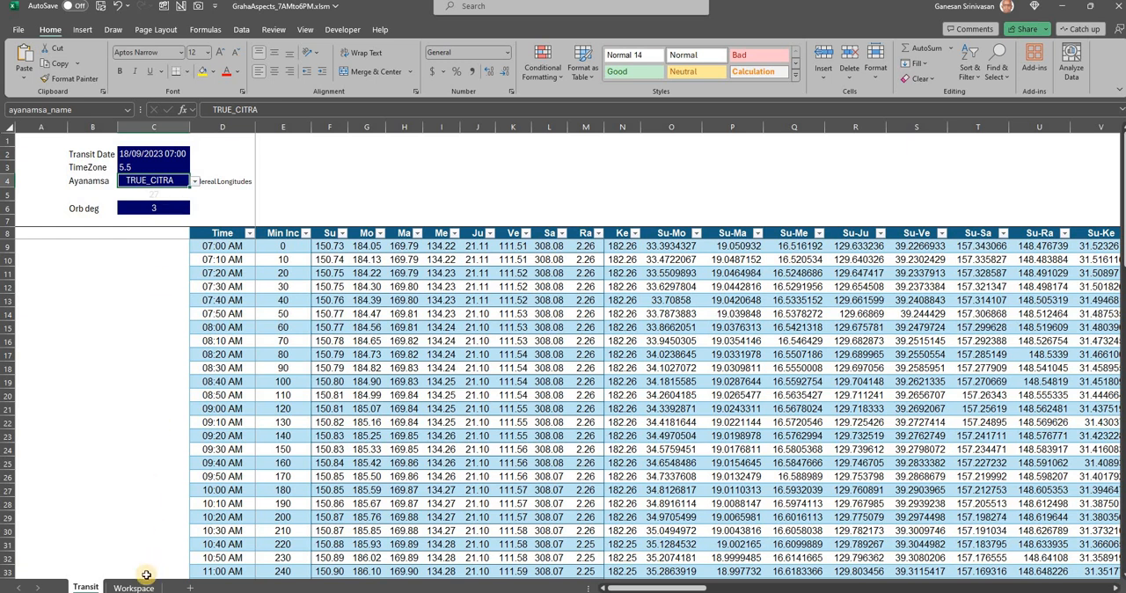
# Return to the Workspace sheet and check the Opposition and Trine degree entries in the aspect table
pyautogui.hotkey('ctrl', 'pagedown')
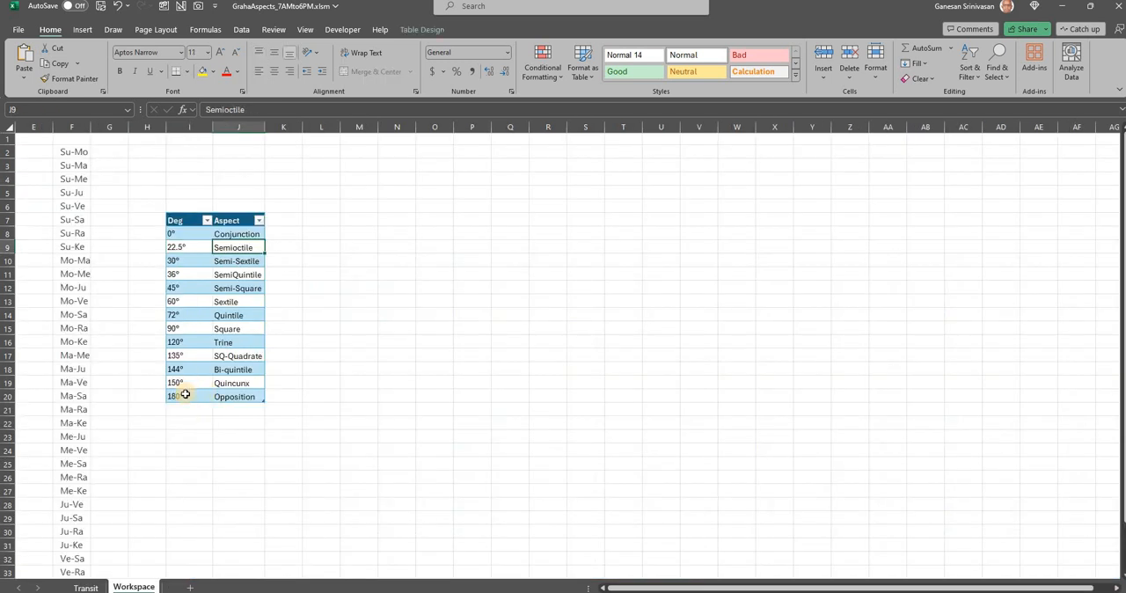
pyautogui.click(185, 394)
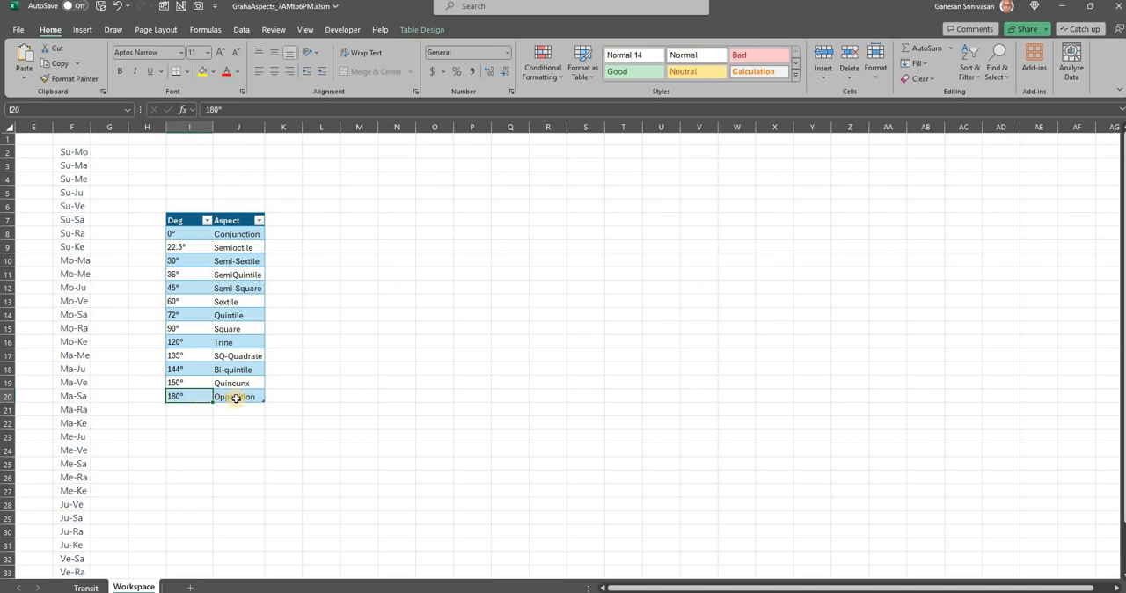
pyautogui.click(195, 345)
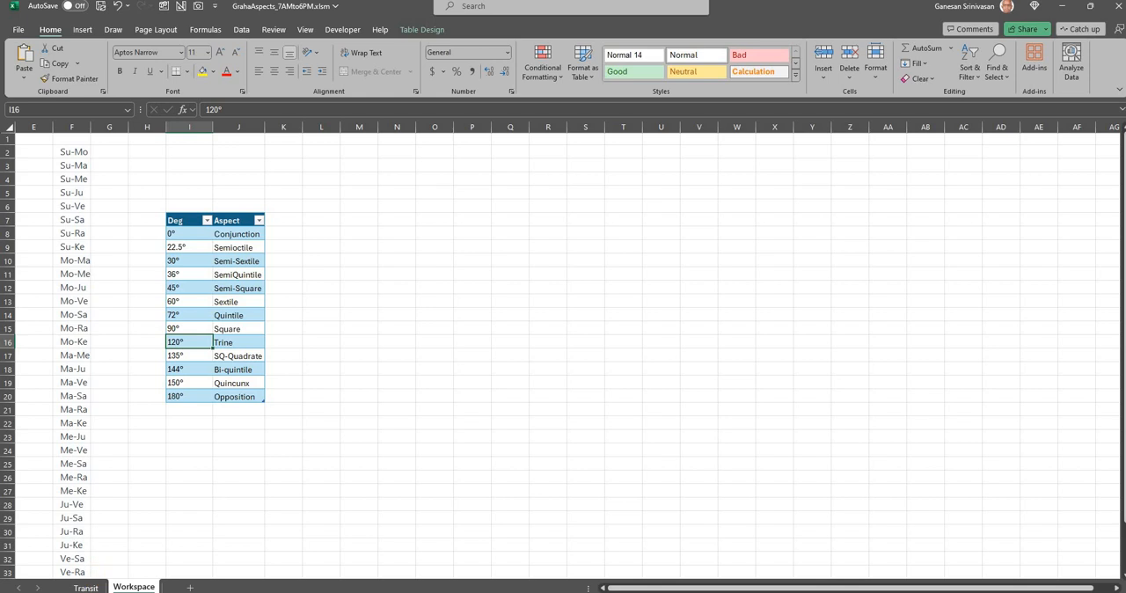
# On the Transit sheet, inspect the Orb deg cell and the formulas in the Time, Min Inc and Su columns
pyautogui.click(89, 586)
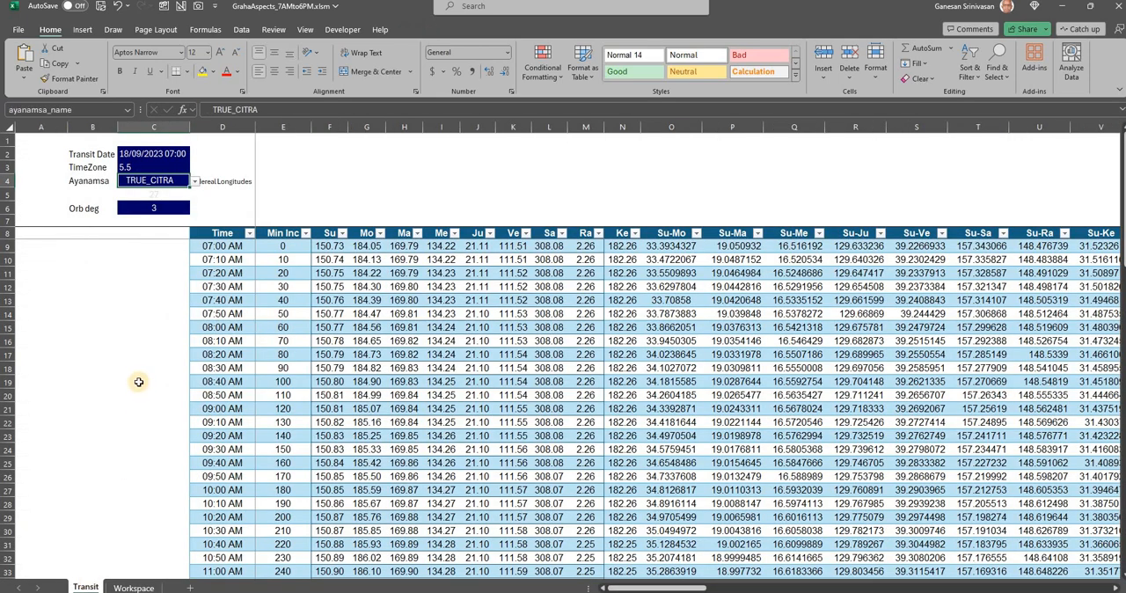
pyautogui.click(163, 208)
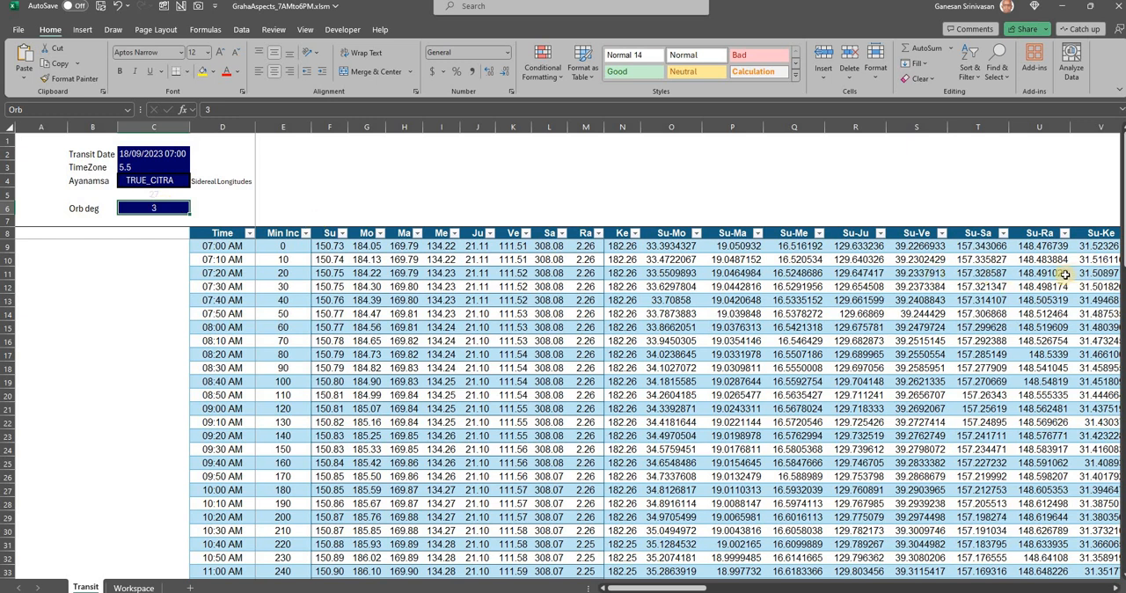
pyautogui.click(224, 260)
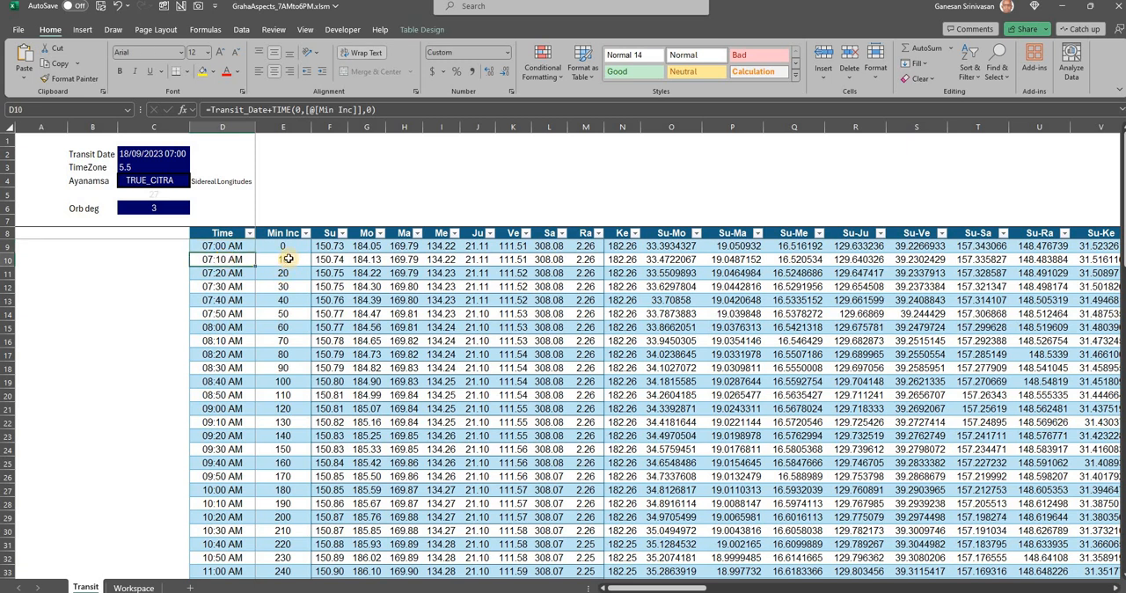
pyautogui.click(288, 258)
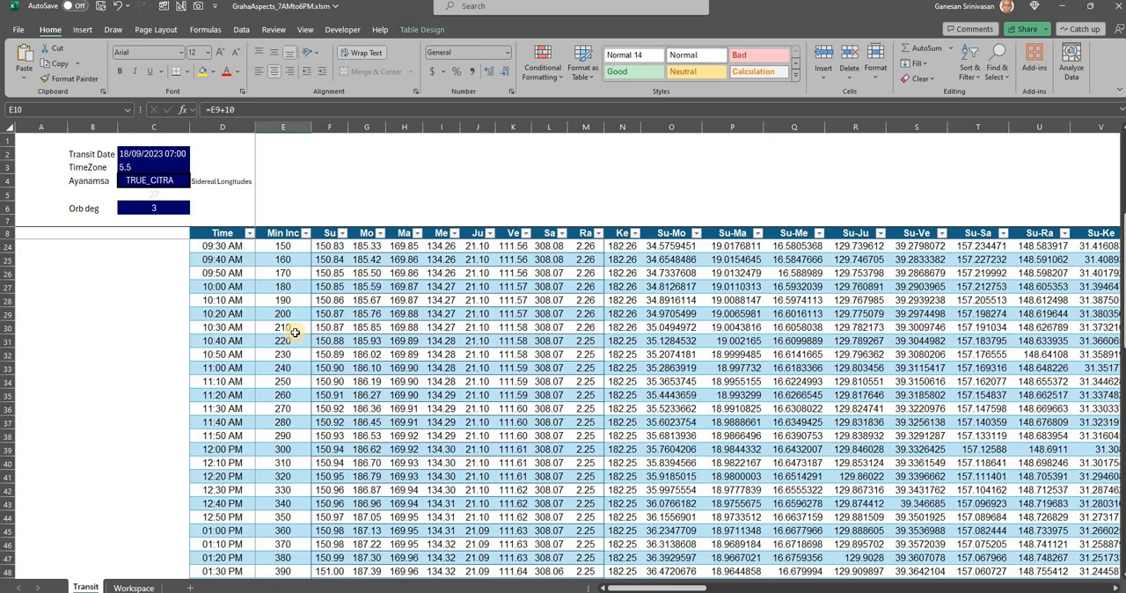
pyautogui.scroll(5, 294, 332)
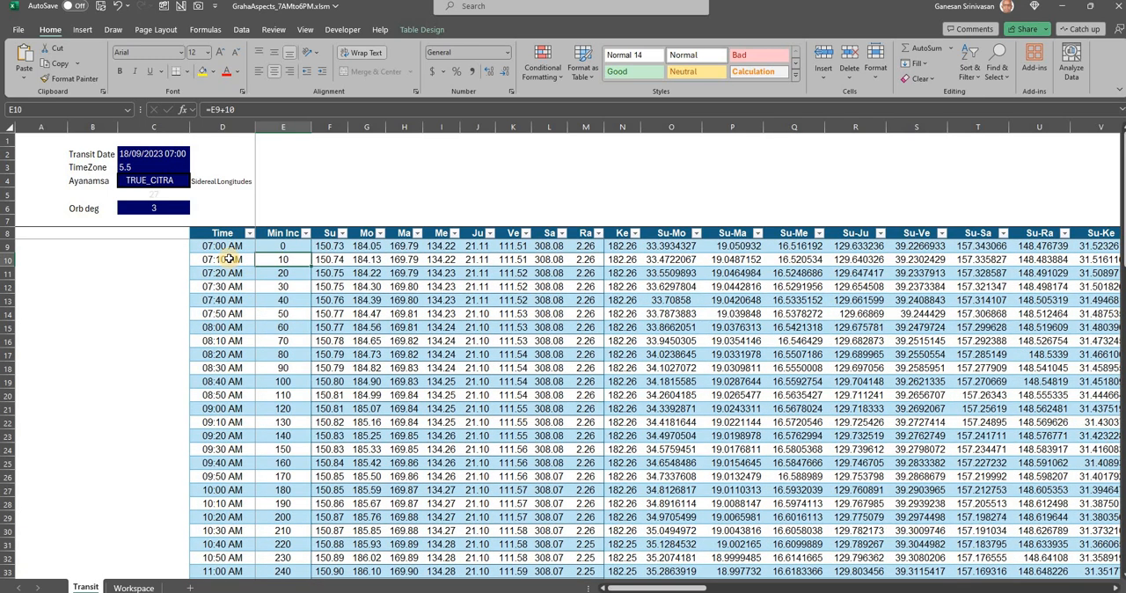
pyautogui.click(228, 259)
pyautogui.click(329, 259)
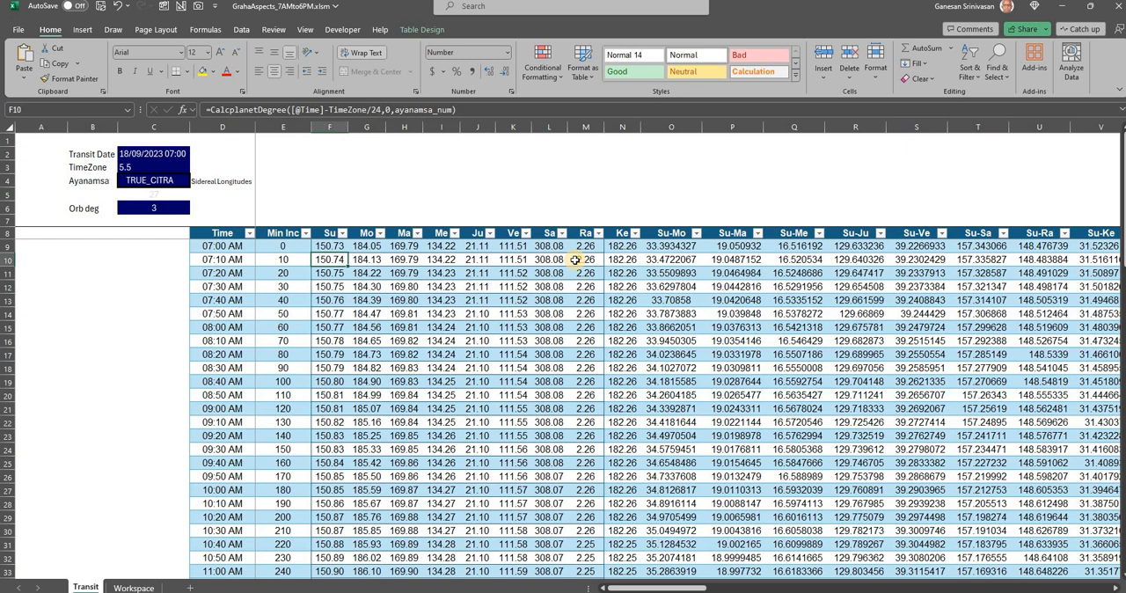
# Enlarge the formula bar to three lines and examine the Su-Mo angular difference formula in the first two table rows
pyautogui.click(660, 261)
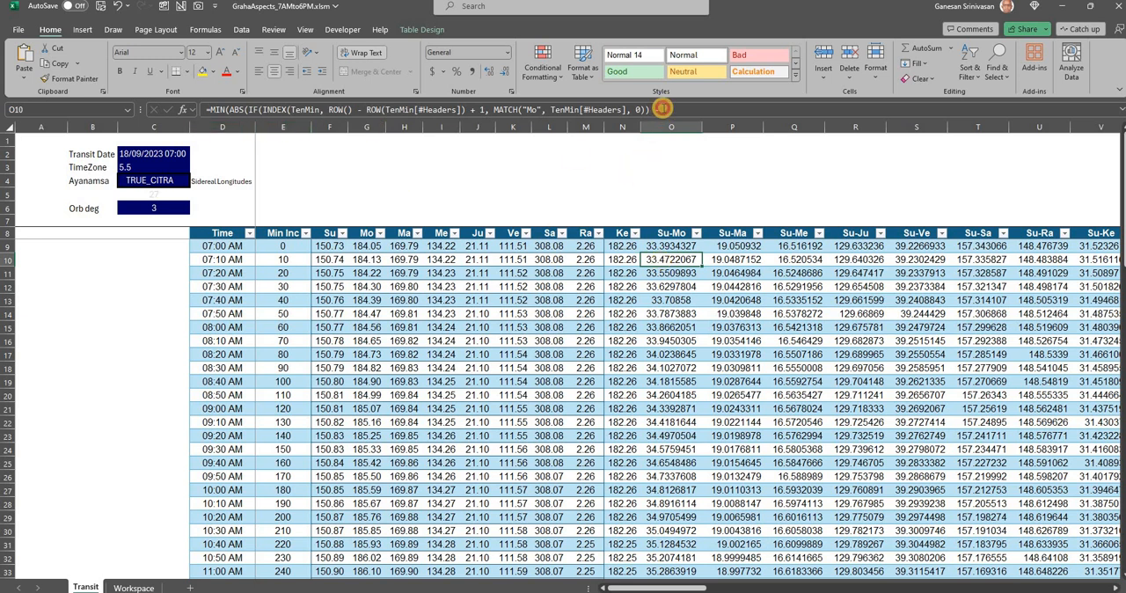
pyautogui.click(661, 108)
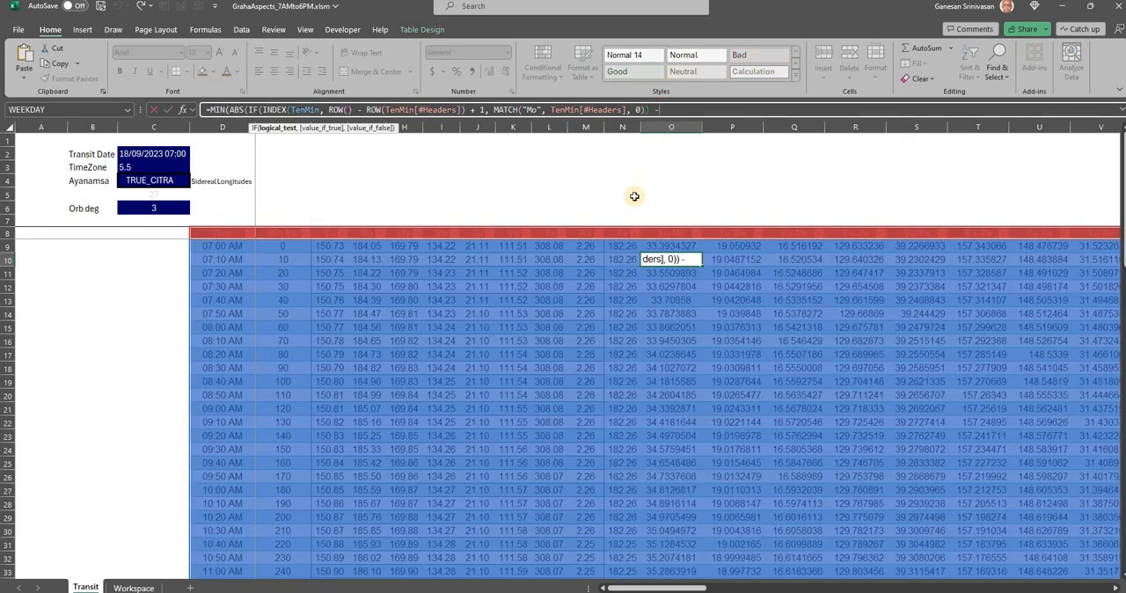
pyautogui.press('Escape')
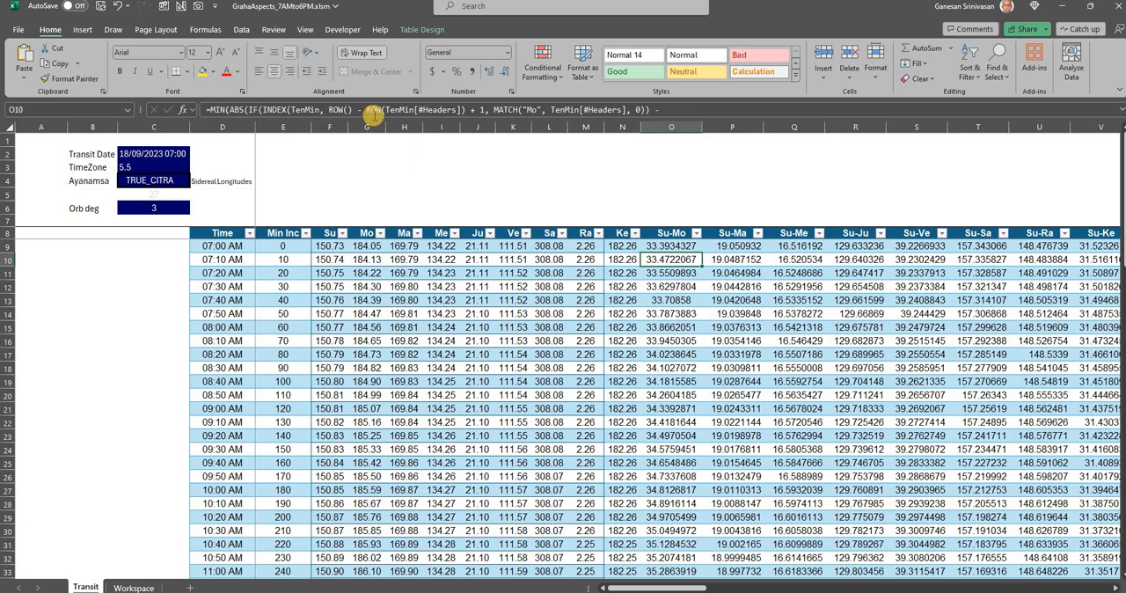
pyautogui.moveTo(373, 117); pyautogui.dragTo(368, 150)
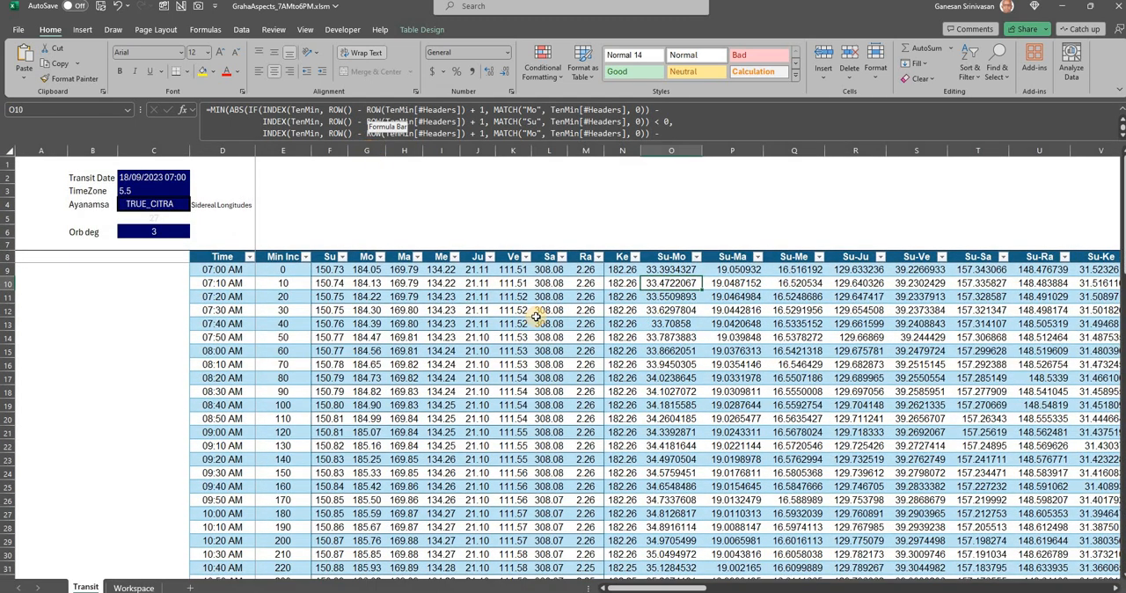
pyautogui.click(624, 230)
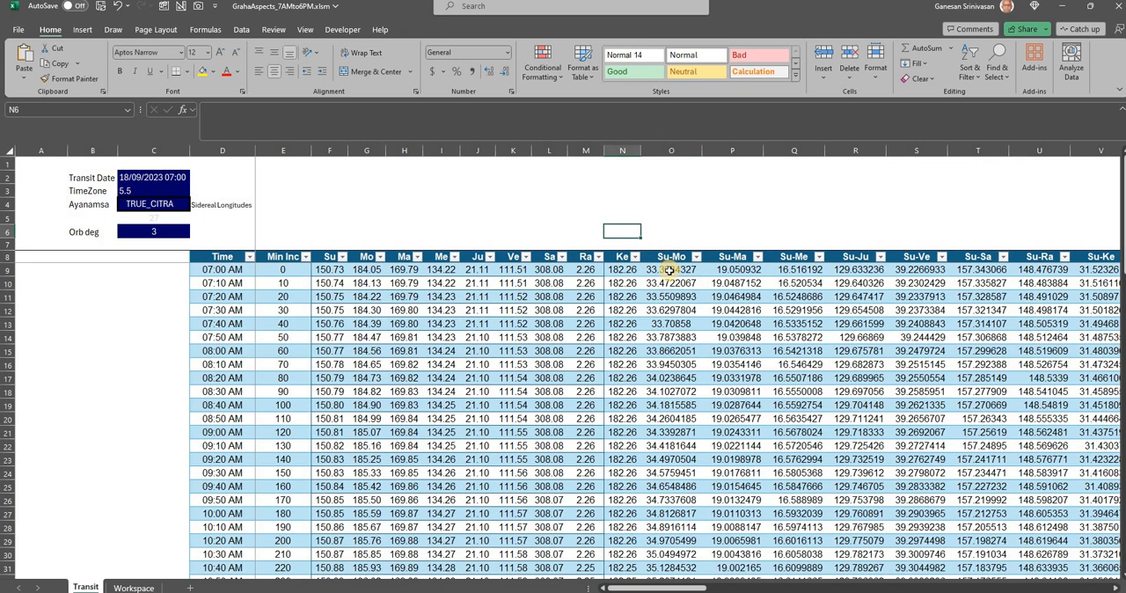
pyautogui.click(669, 271)
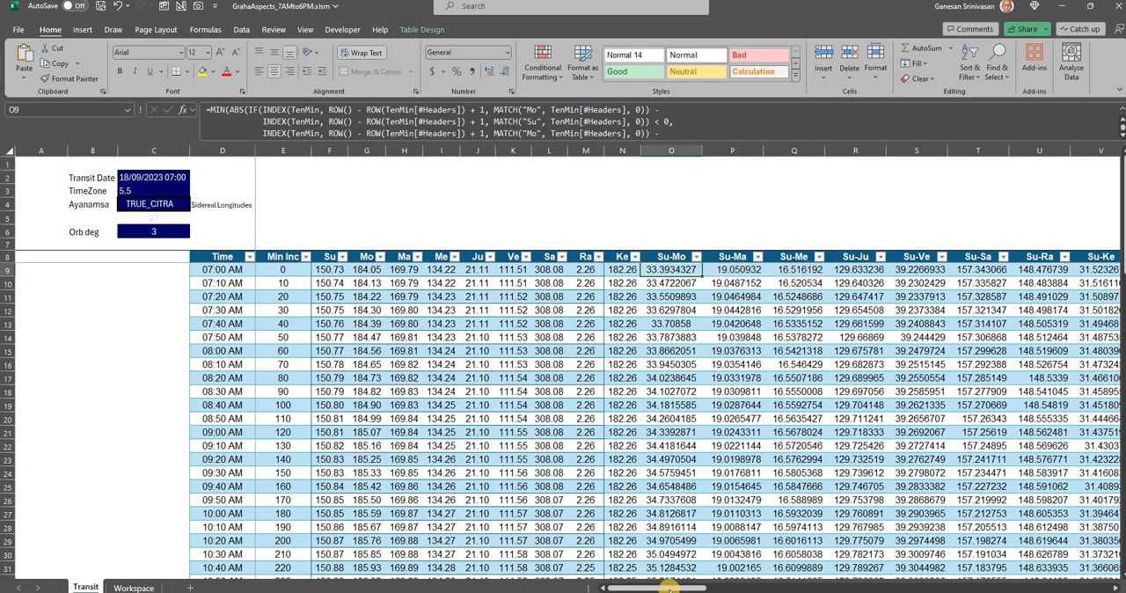
# Inspect the nested IF formula of the 09:30 AM cell in the Su/Mo aspect column and look over the neighbouring aspect columns
pyautogui.moveTo(669, 588); pyautogui.dragTo(791, 481)
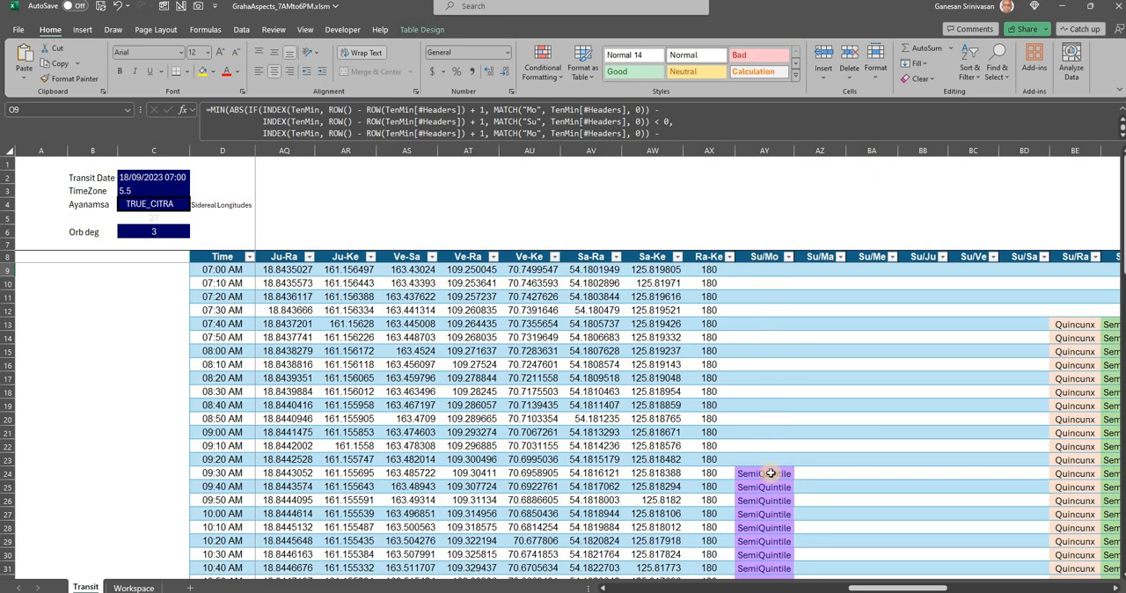
pyautogui.click(770, 474)
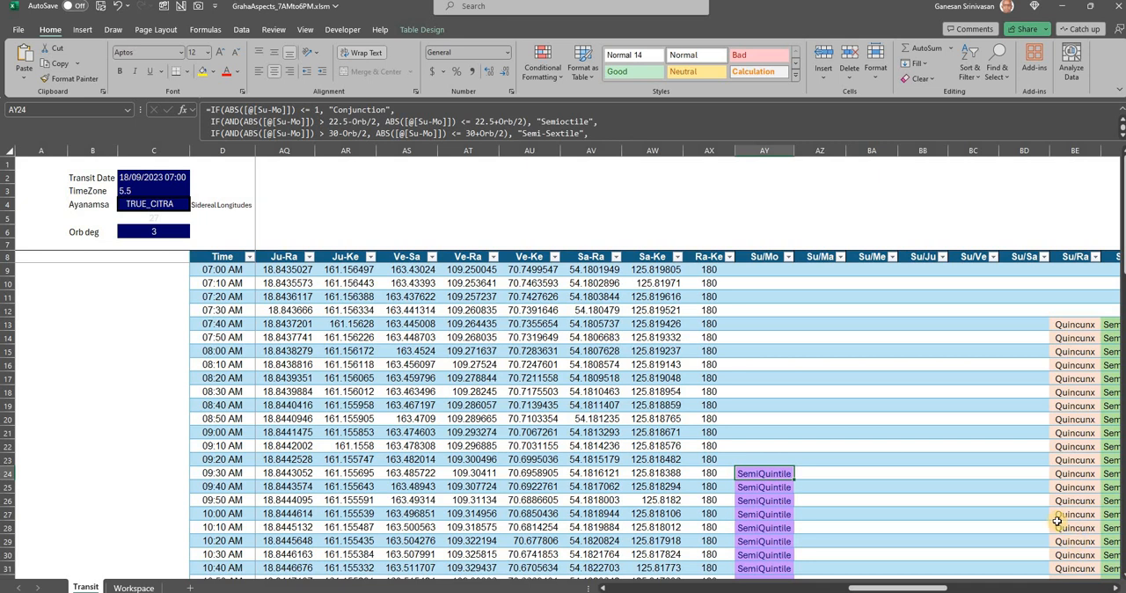
pyautogui.scroll(-3, 1005, 487)
pyautogui.scroll(3, 1005, 486)
# On the Workspace sheet, number the aspect table rows by entering 1 in H8 and =H8+1 in H9, filled down to H20
pyautogui.click(152, 584)
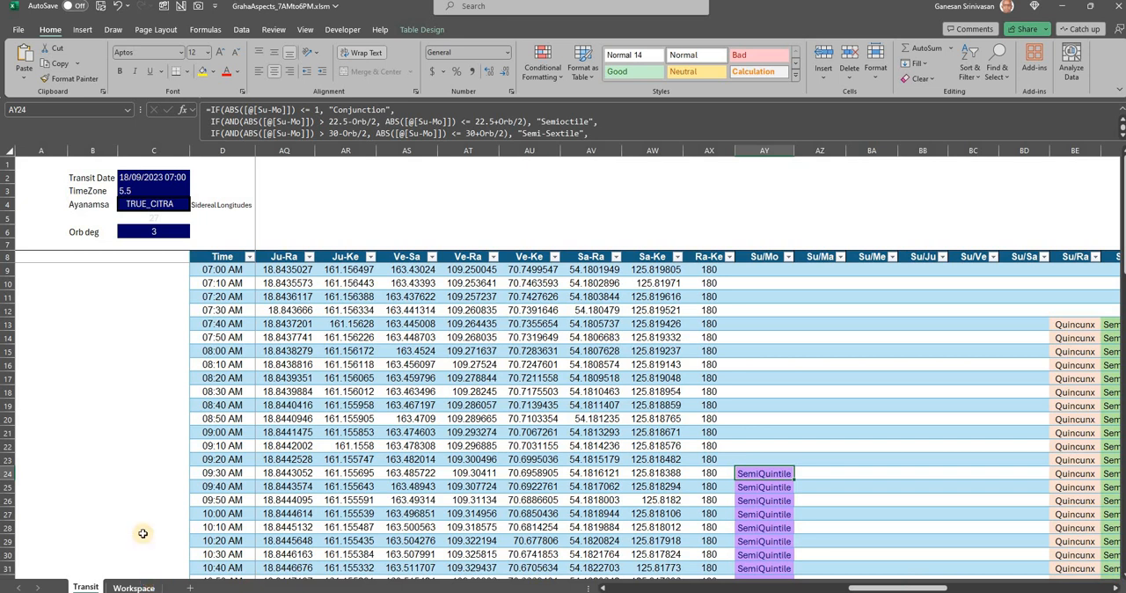
pyautogui.click(153, 259)
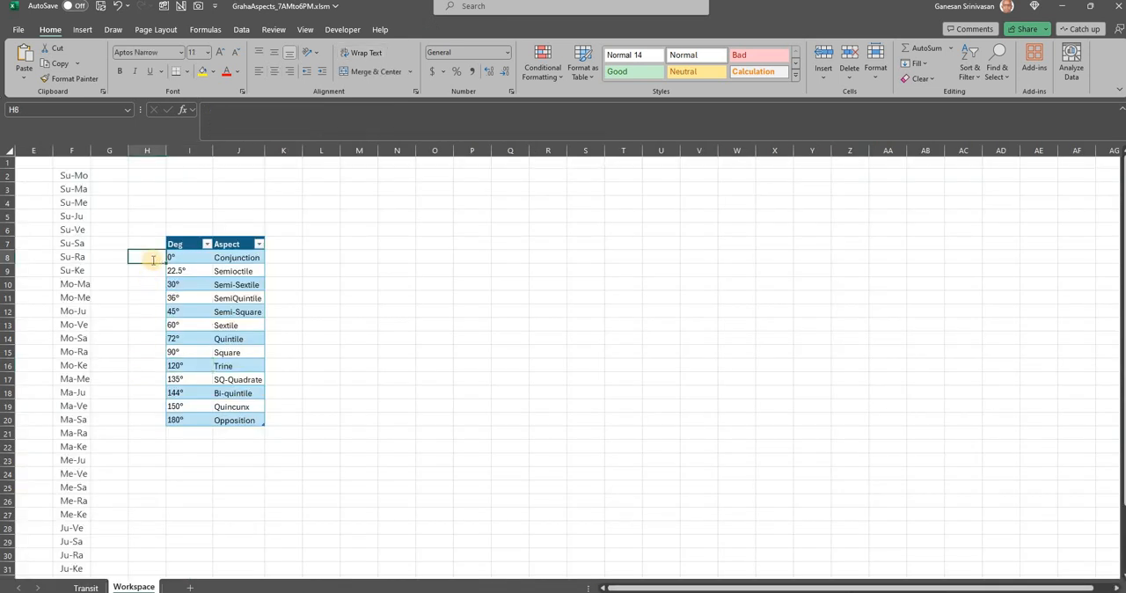
pyautogui.write('1')
pyautogui.press('Return')
pyautogui.write('=')
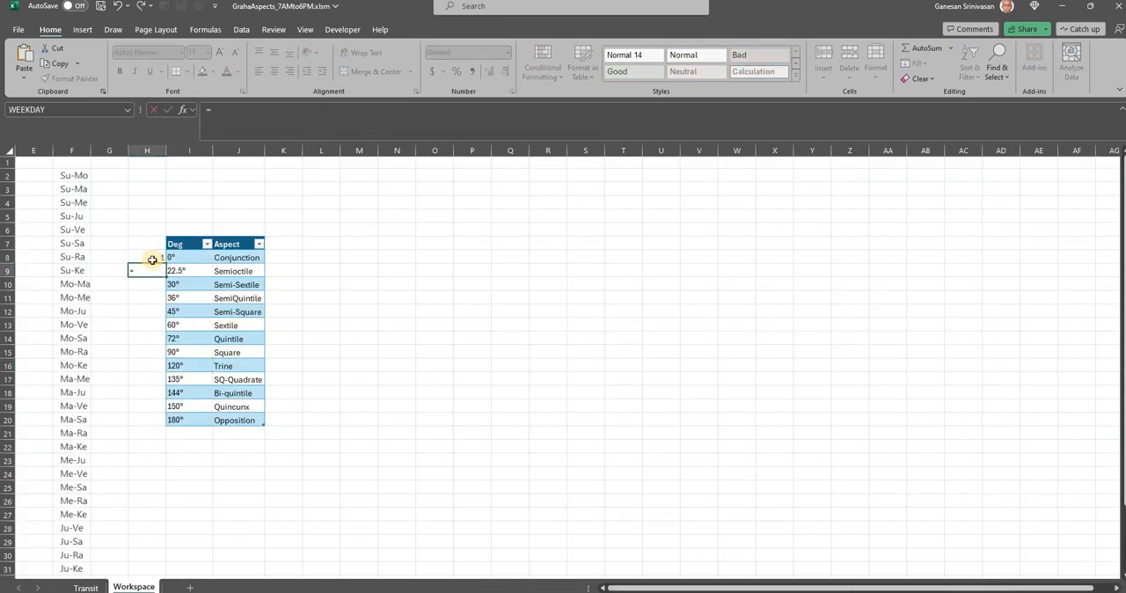
pyautogui.click(152, 259)
pyautogui.write('+')
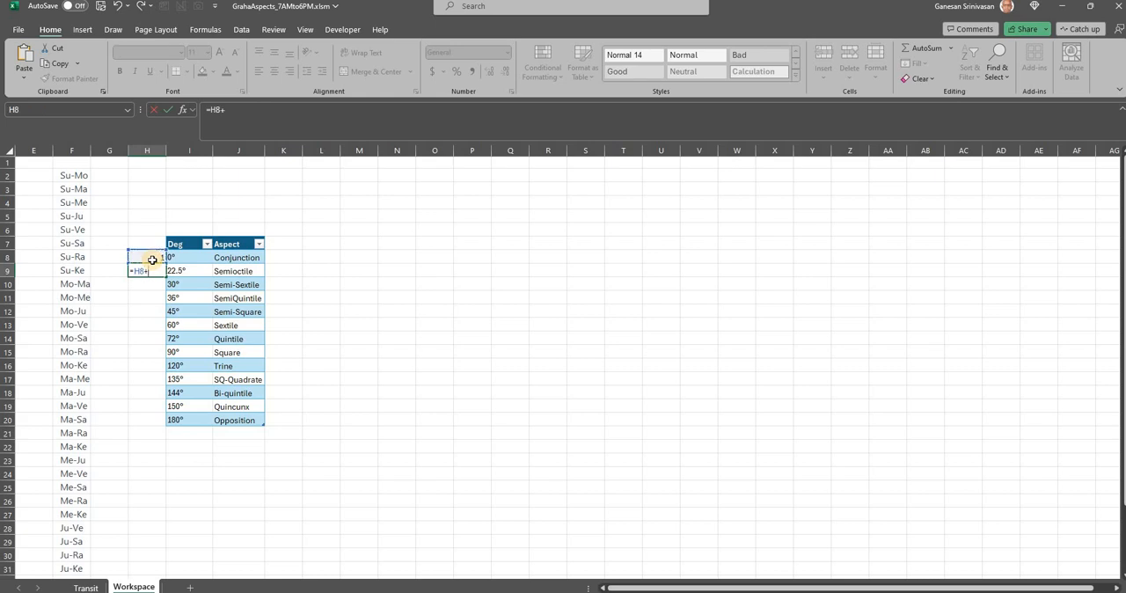
pyautogui.write('1')
pyautogui.hotkey('ctrl', 'Return')
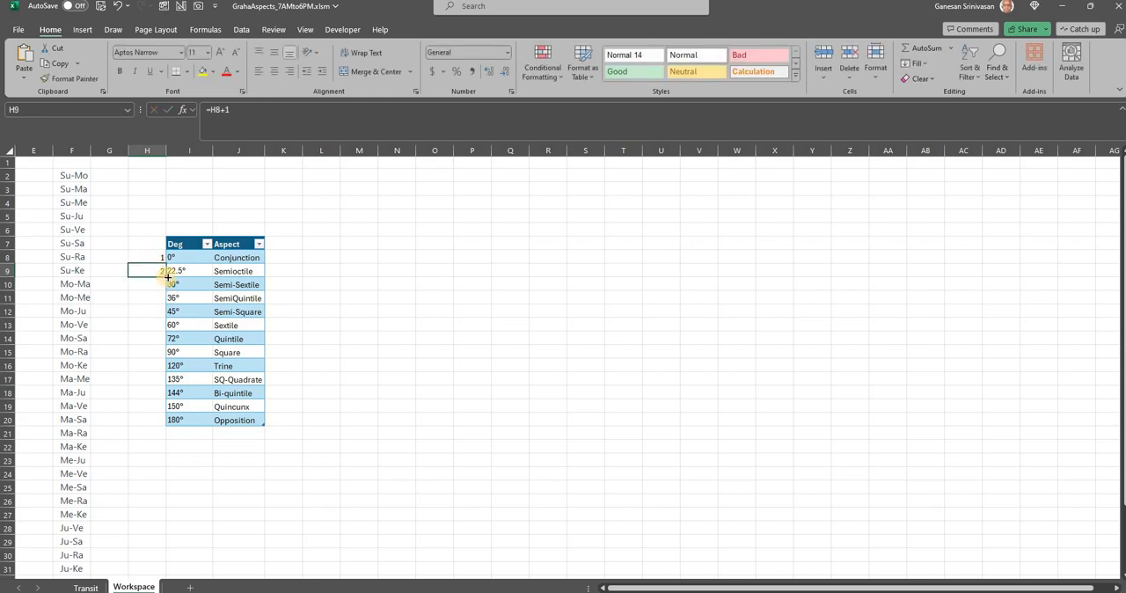
pyautogui.moveTo(167, 277); pyautogui.dragTo(157, 433)
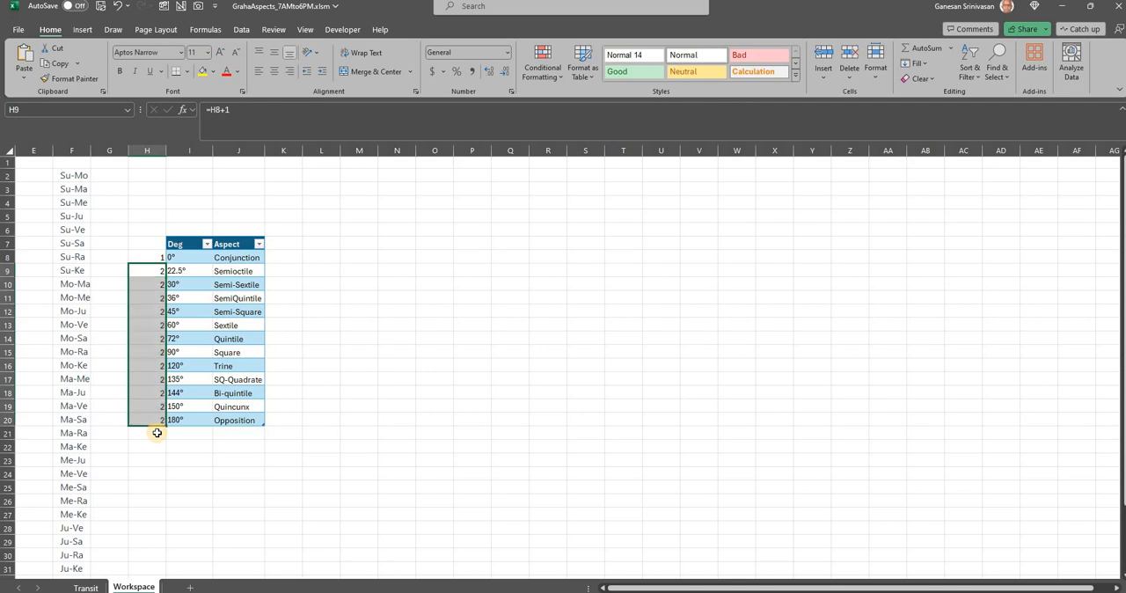
# Return to the Transit sheet and check the Transit Date formula and the 06:00 PM entry at the end of the Time column
pyautogui.click(88, 586)
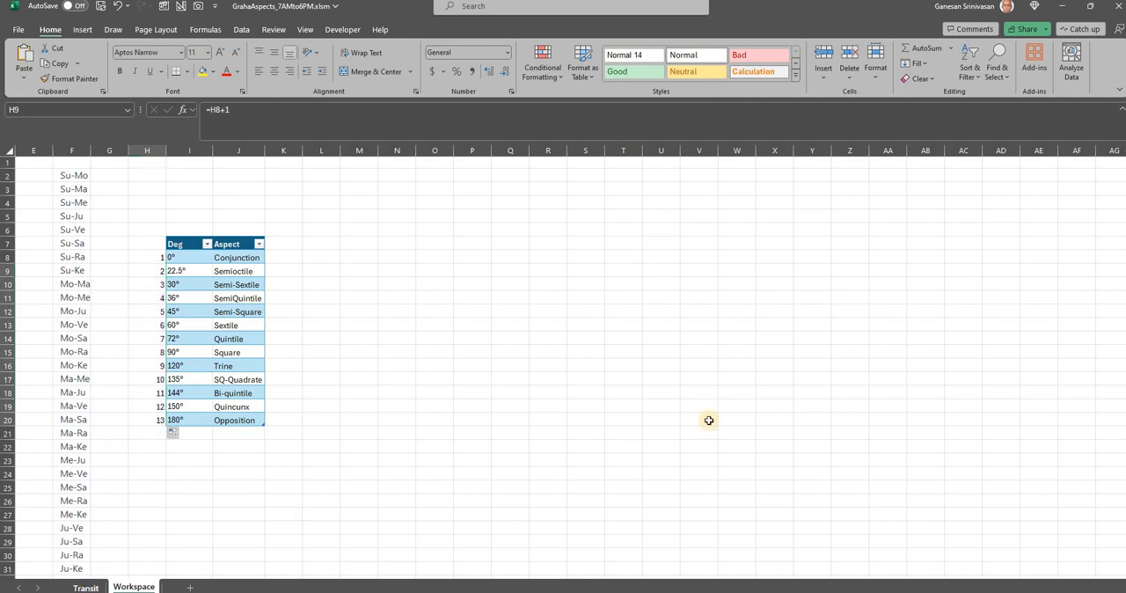
pyautogui.click(800, 447)
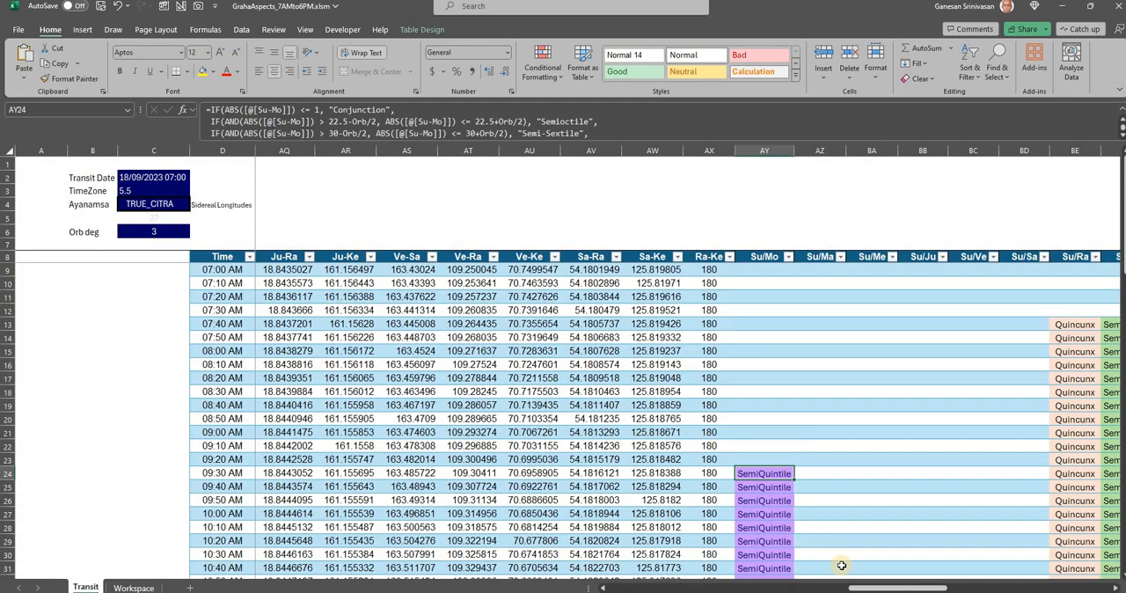
pyautogui.moveTo(927, 584); pyautogui.dragTo(966, 583)
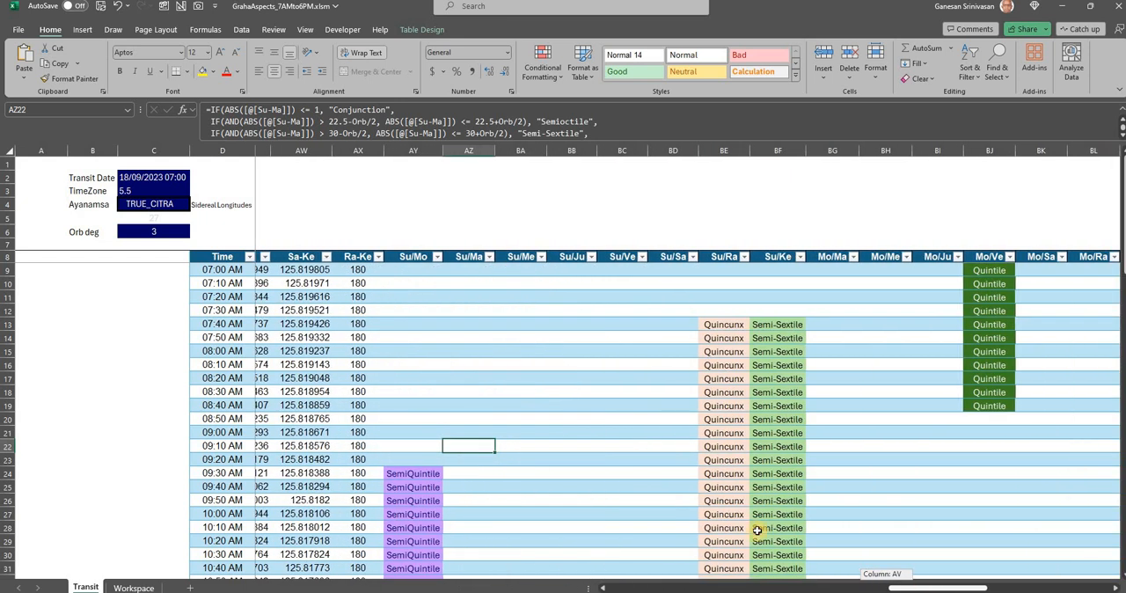
pyautogui.click(154, 179)
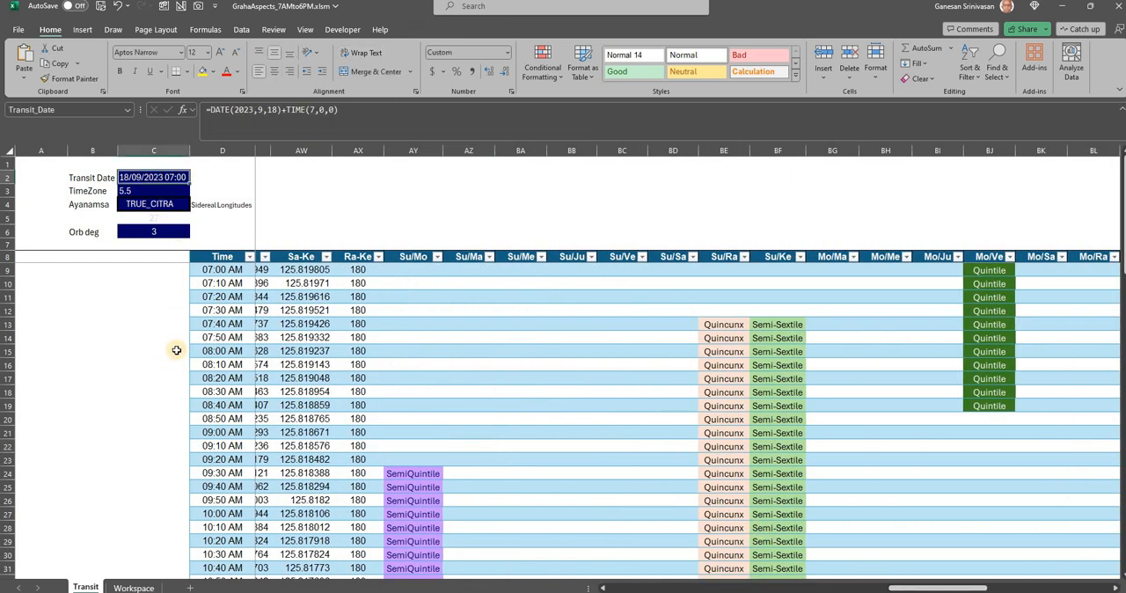
pyautogui.scroll(-17, 176, 350)
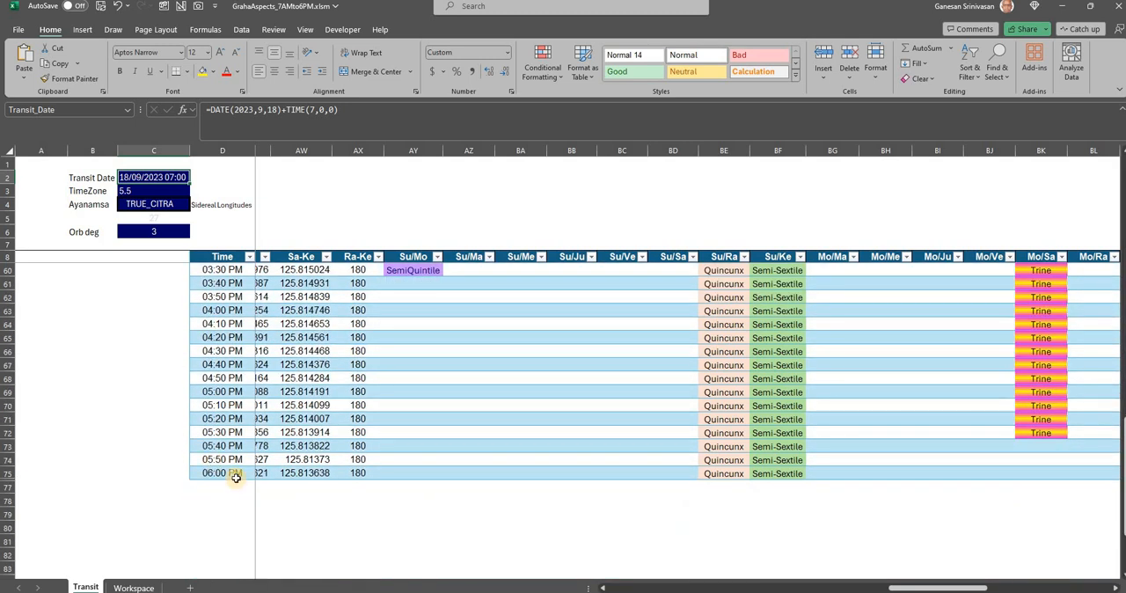
pyautogui.click(235, 475)
pyautogui.scroll(15, 236, 457)
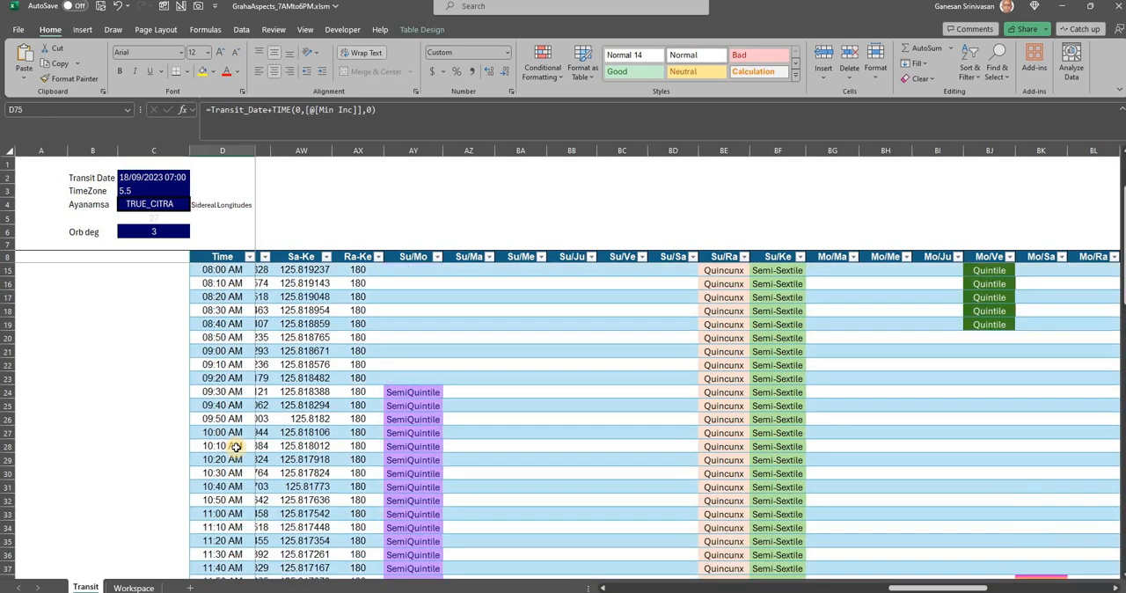
pyautogui.scroll(2, 236, 446)
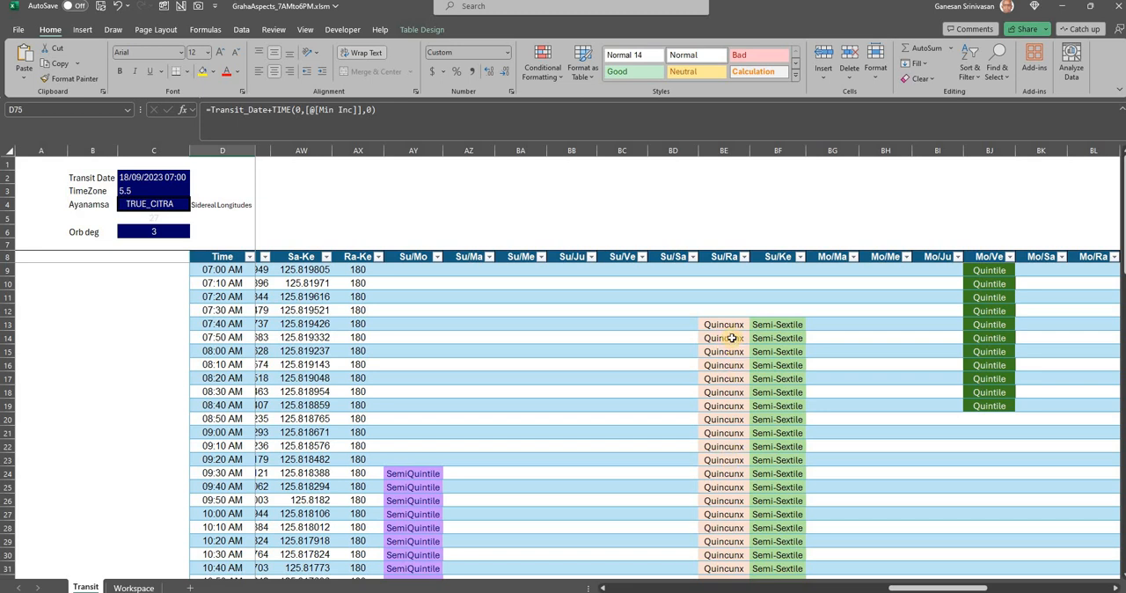
# Look through the Su/Ra aspect column and inspect the formulas of its 07:30 AM and 07:40 AM cells
pyautogui.scroll(-18, 731, 387)
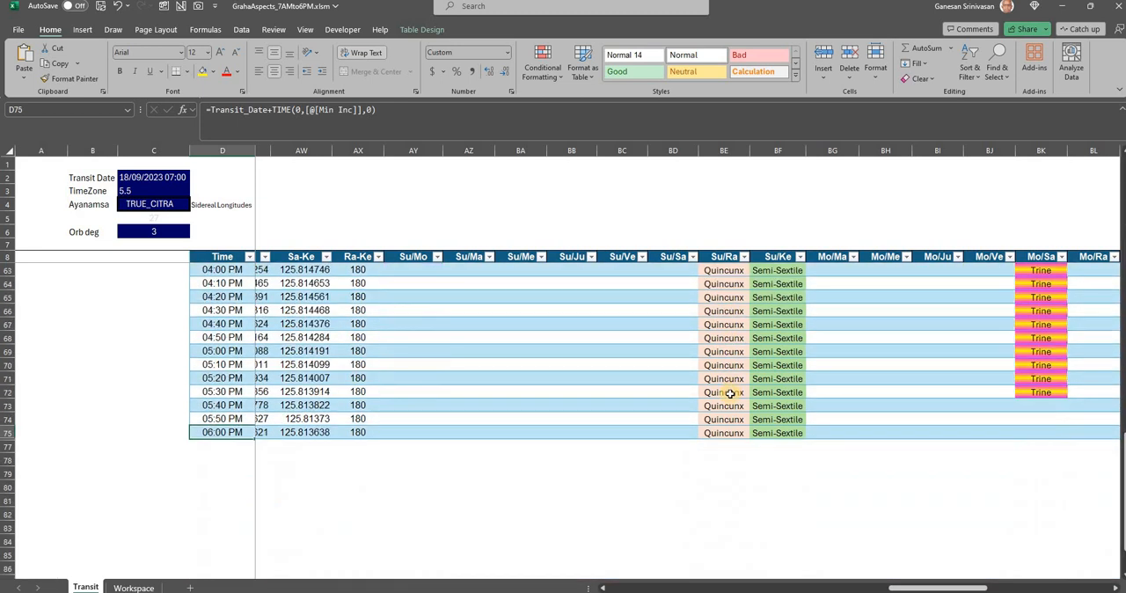
pyautogui.scroll(18, 730, 394)
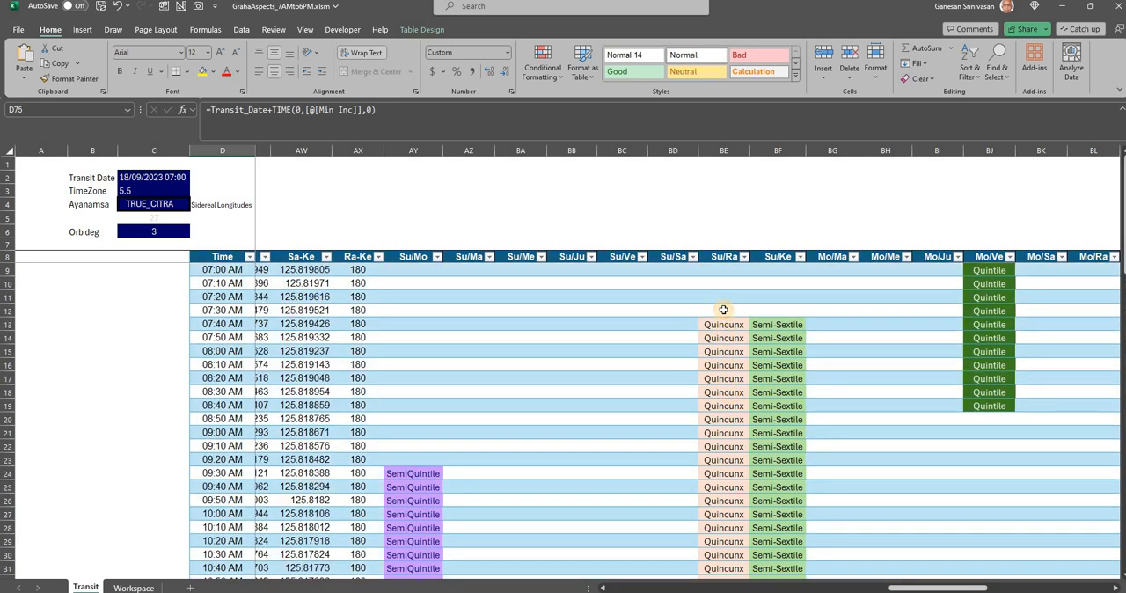
pyautogui.click(723, 309)
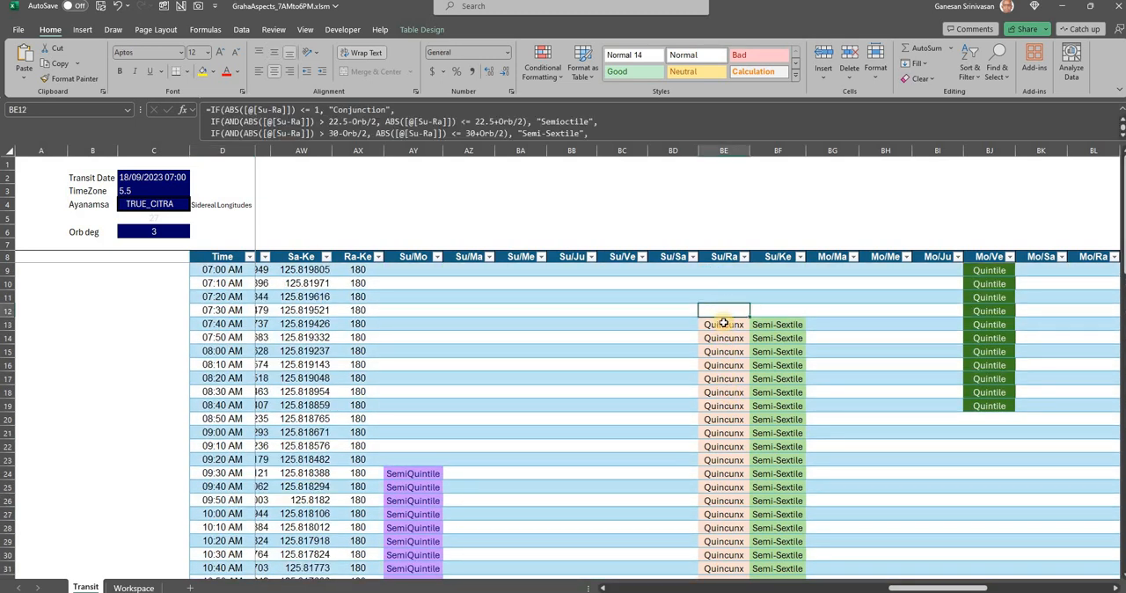
pyautogui.click(723, 323)
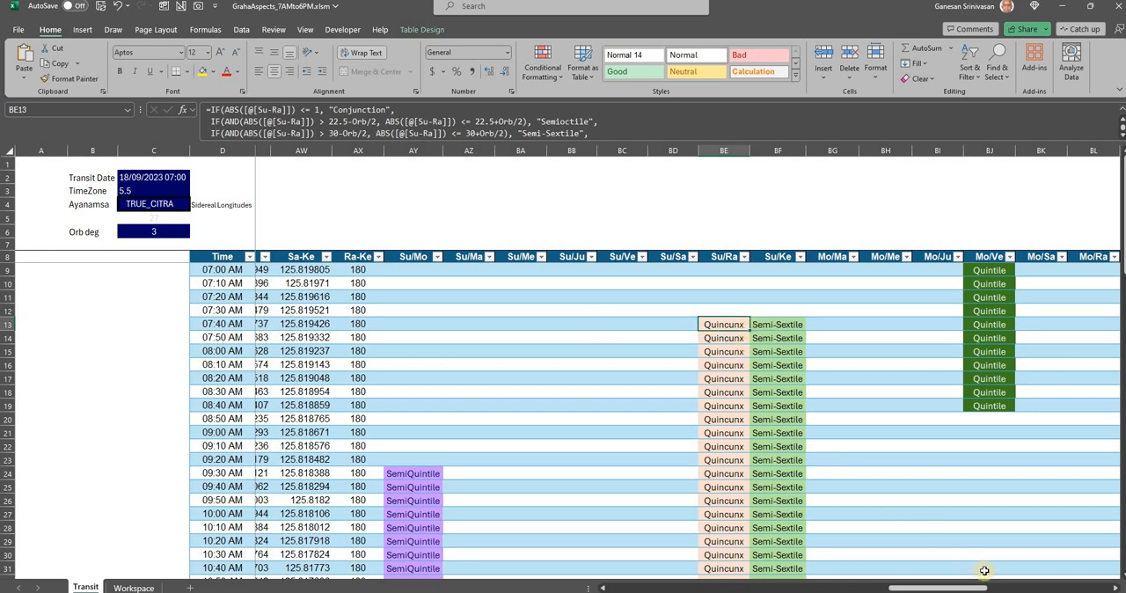
# Set the Orb deg value to 1
pyautogui.moveTo(992, 587); pyautogui.dragTo(757, 548)
pyautogui.click(173, 228)
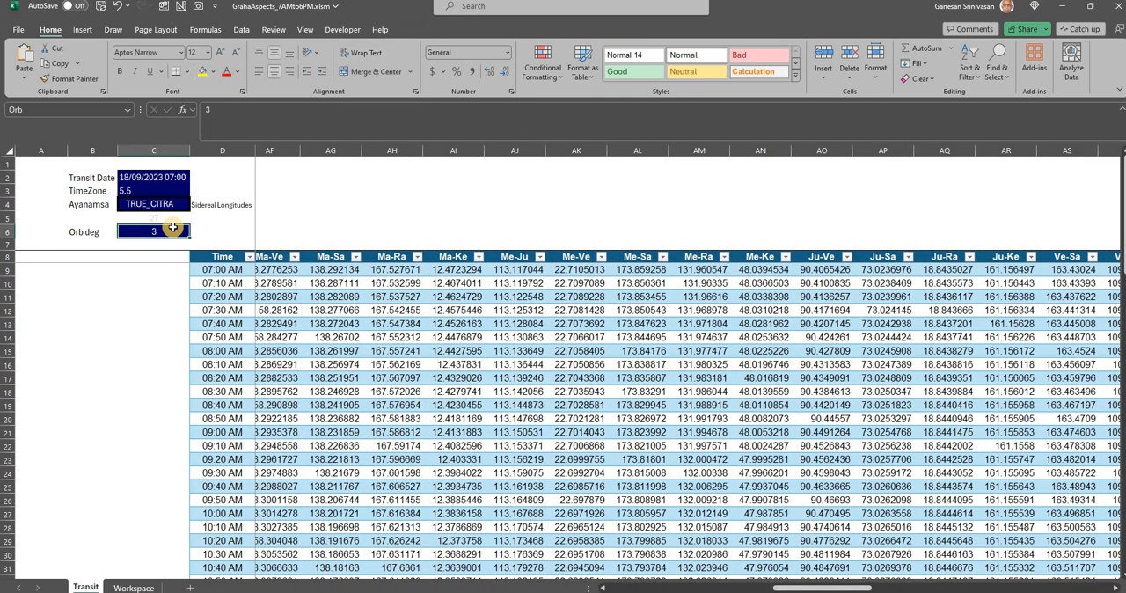
pyautogui.write('1')
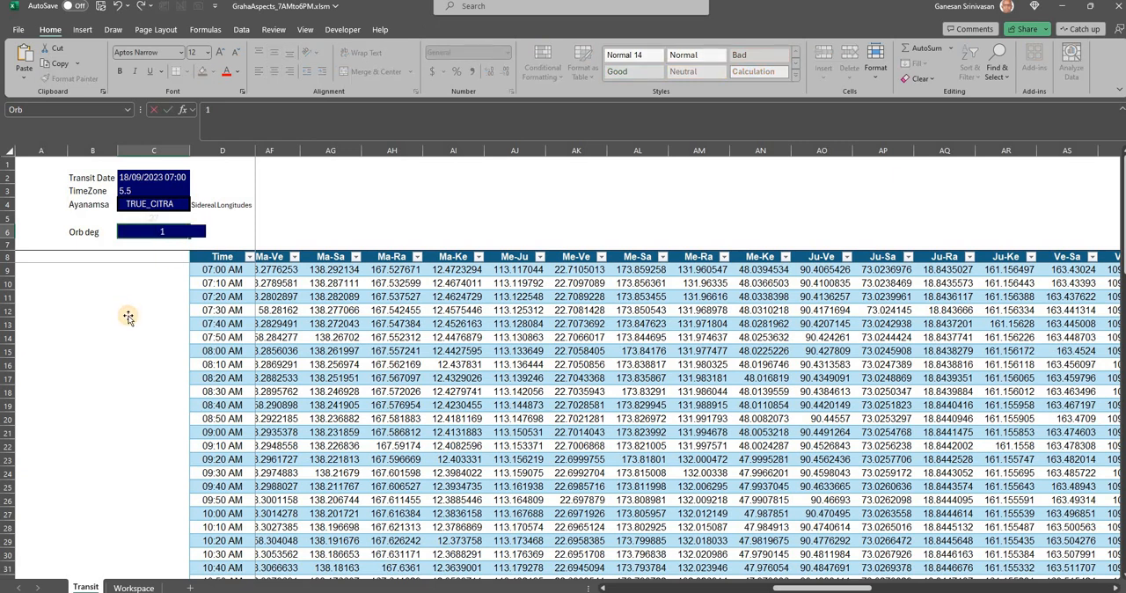
pyautogui.click(128, 318)
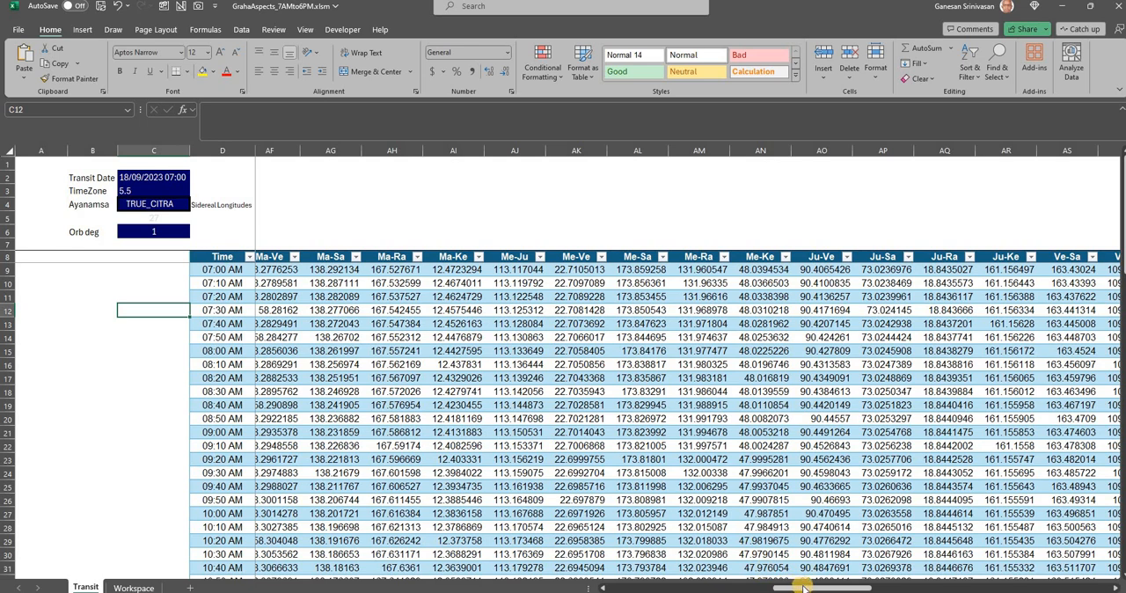
# Review the aspect columns from Su/Ve through Sa/Ke across the daytime rows for the 1-degree orb
pyautogui.moveTo(833, 584); pyautogui.dragTo(955, 587)
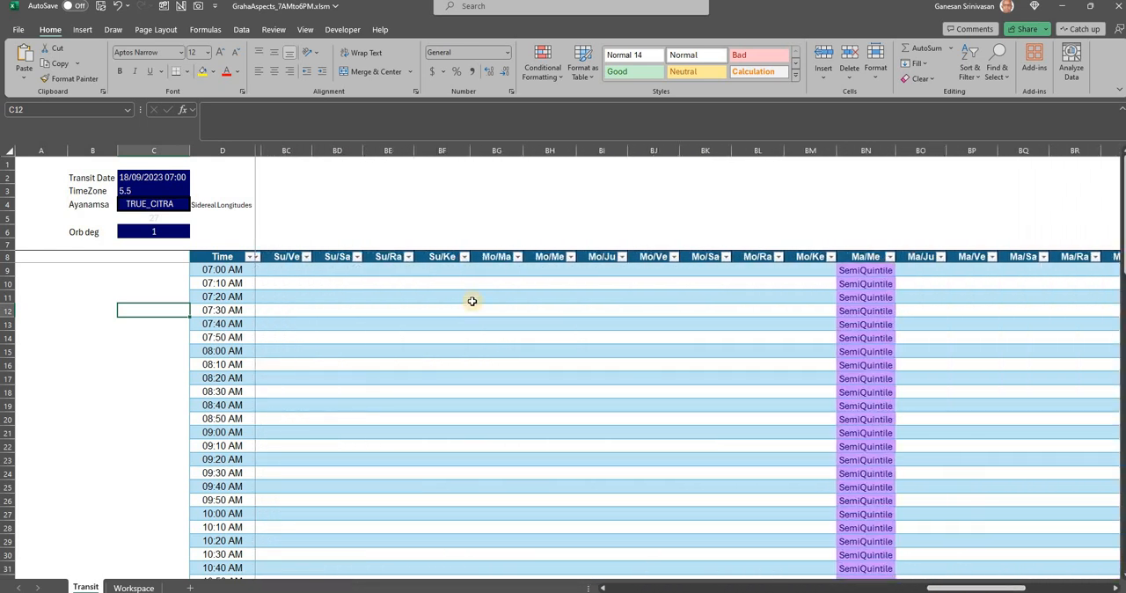
pyautogui.scroll(-6, 472, 302)
pyautogui.scroll(-6, 472, 302)
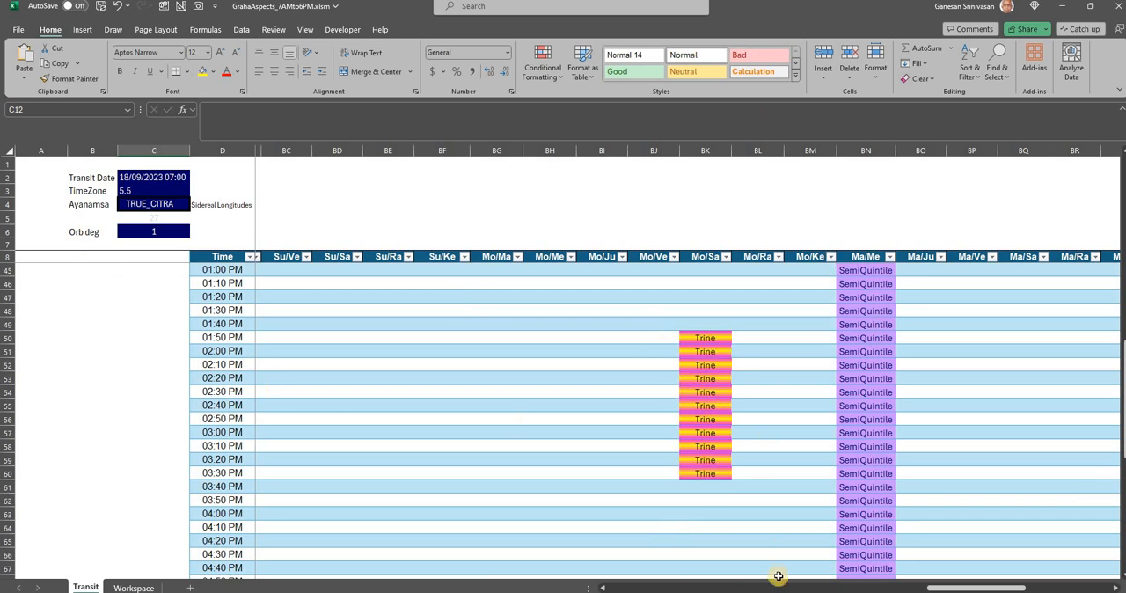
pyautogui.moveTo(956, 587); pyautogui.dragTo(1091, 587)
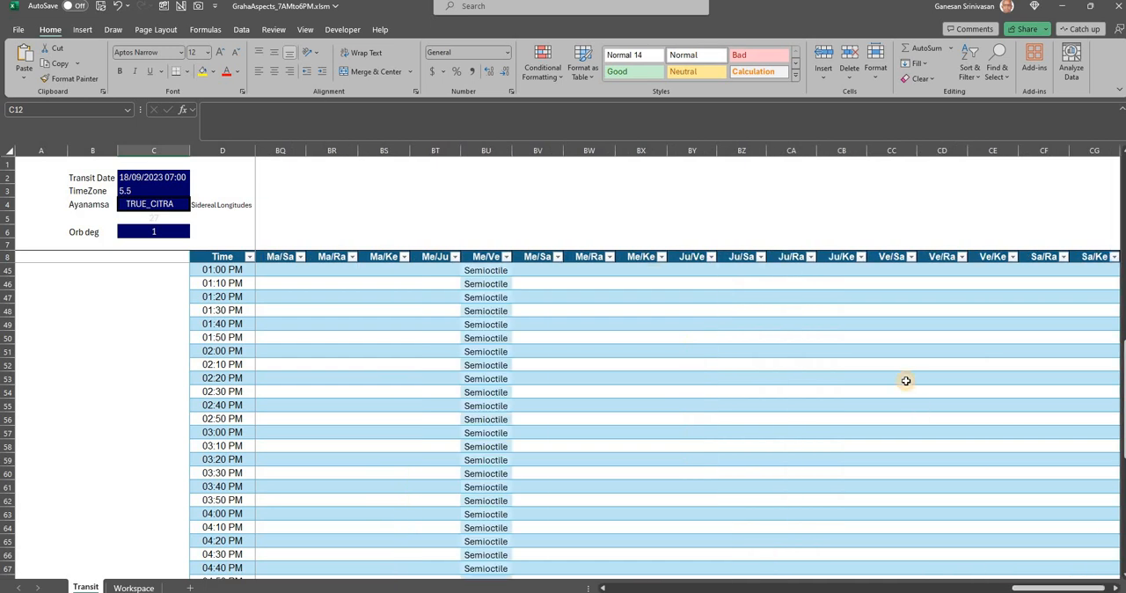
pyautogui.scroll(-5, 906, 380)
pyautogui.click(951, 588)
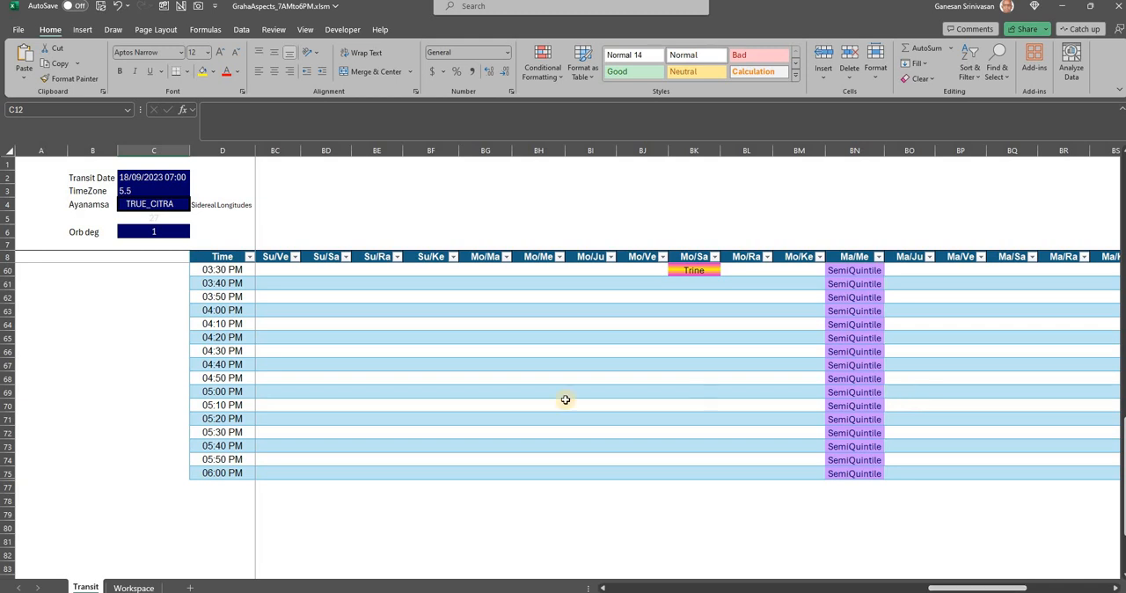
# Change the Transit Date formula to =DATE(2023,9,20)+TIME(7,0,0)
pyautogui.click(166, 177)
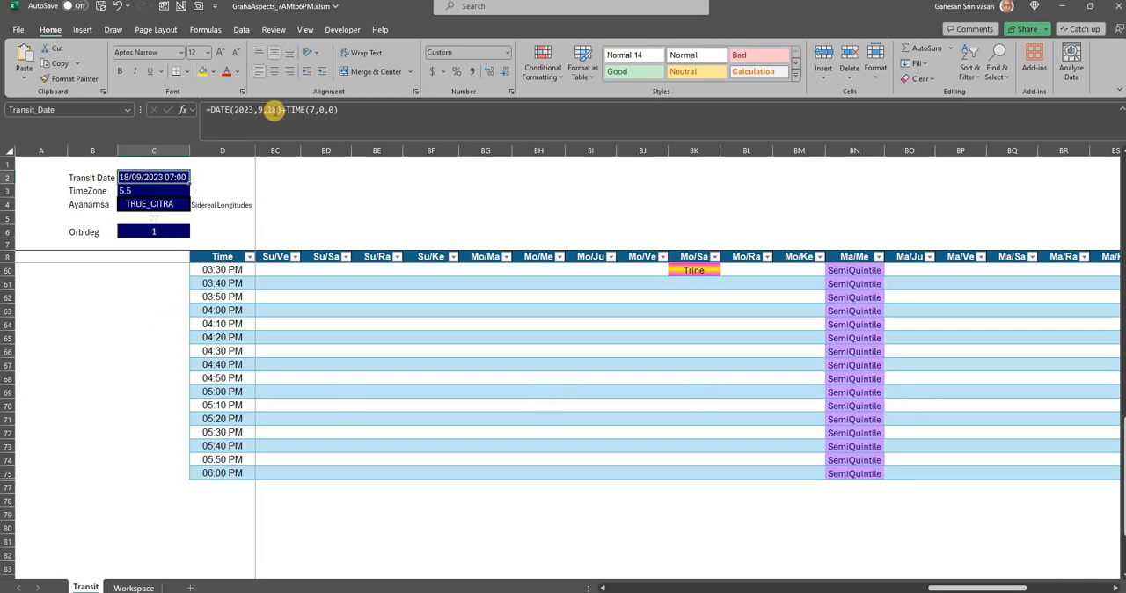
pyautogui.click(278, 121)
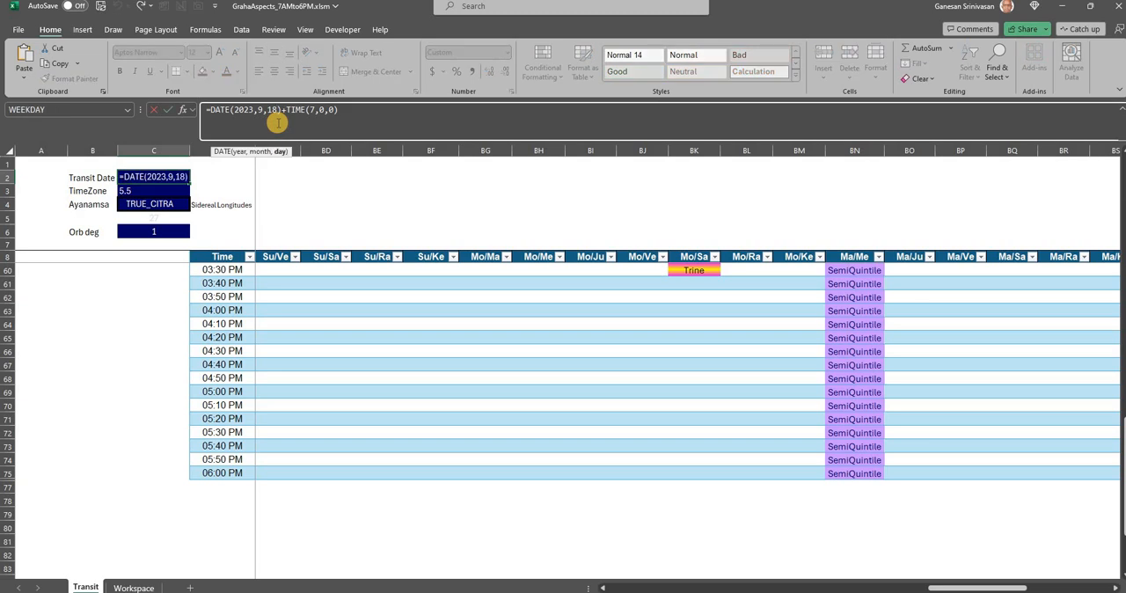
pyautogui.press('BackSpace')
pyautogui.press('BackSpace')
pyautogui.write('20')
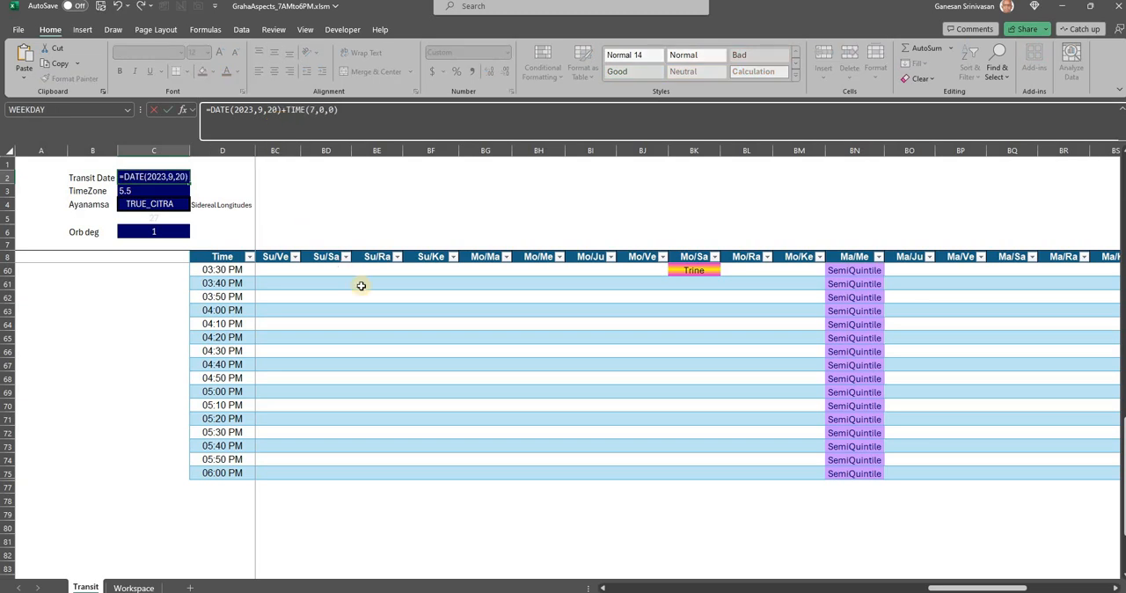
pyautogui.press('Return')
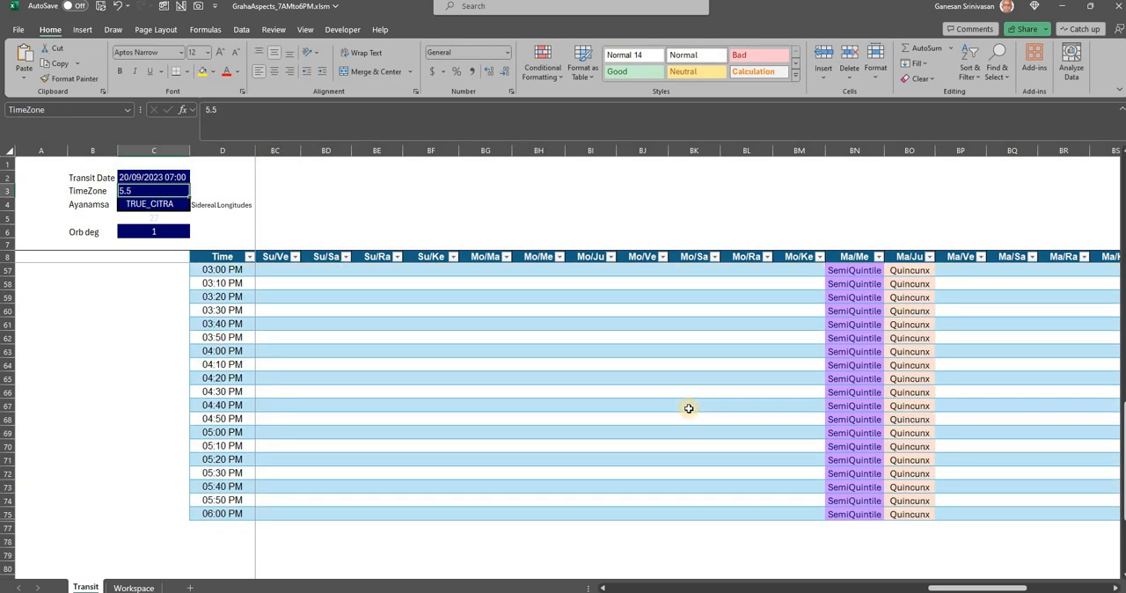
# Examine the aspect columns for 20/09/2023, including Mo/Ra, Mo/Ke, Ma/Me, Ma/Ju and Me/Ve, from morning to evening
pyautogui.scroll(16, 704, 461)
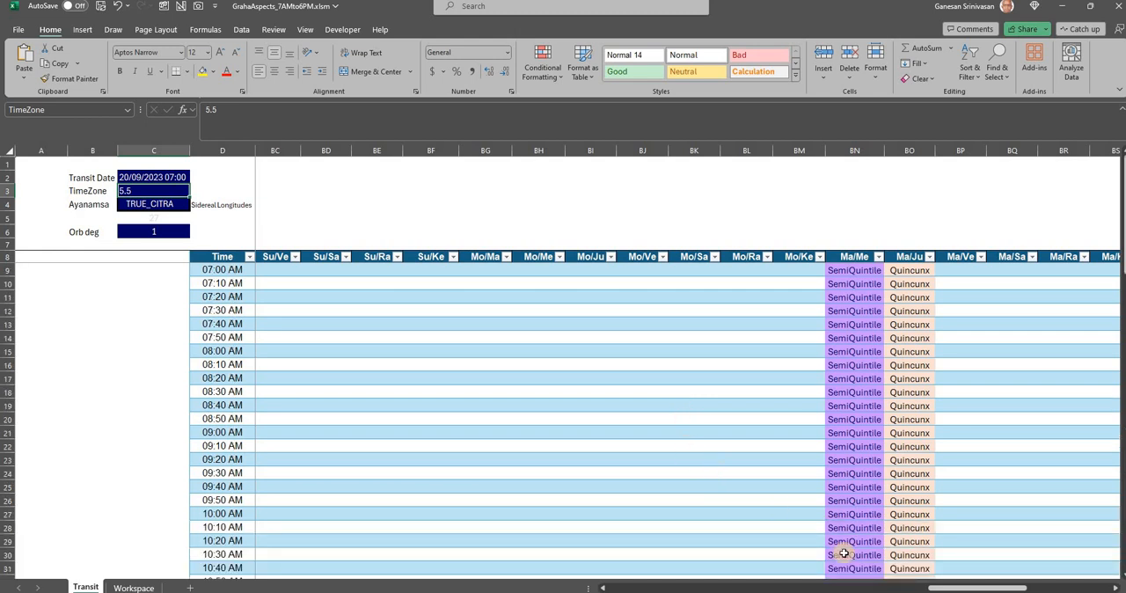
pyautogui.moveTo(979, 588); pyautogui.dragTo(918, 402)
pyautogui.scroll(-4, 920, 422)
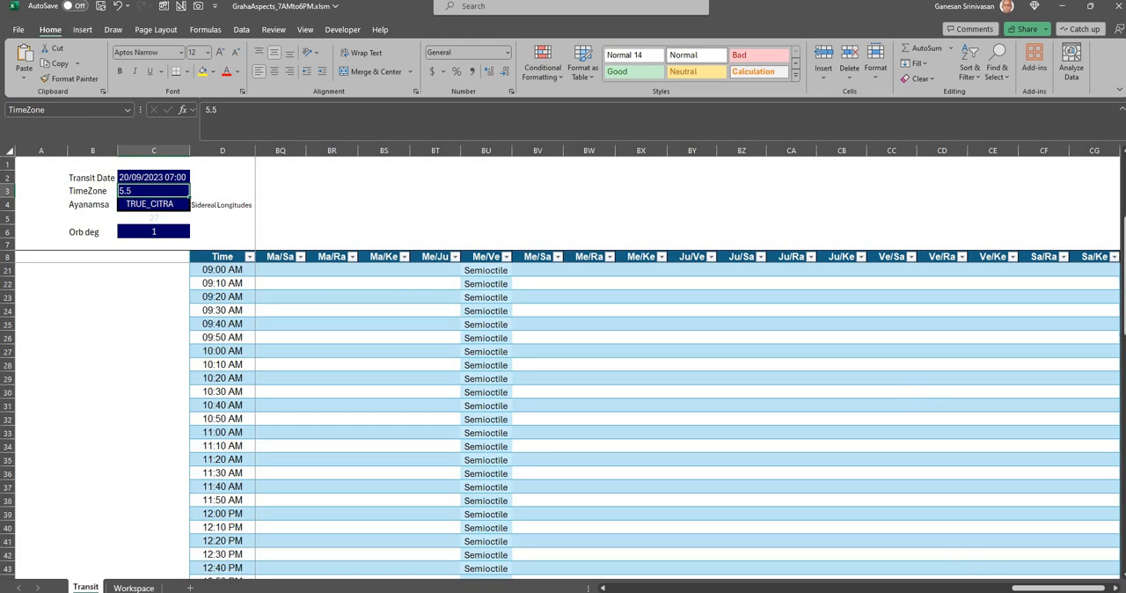
pyautogui.moveTo(1038, 588); pyautogui.dragTo(960, 577)
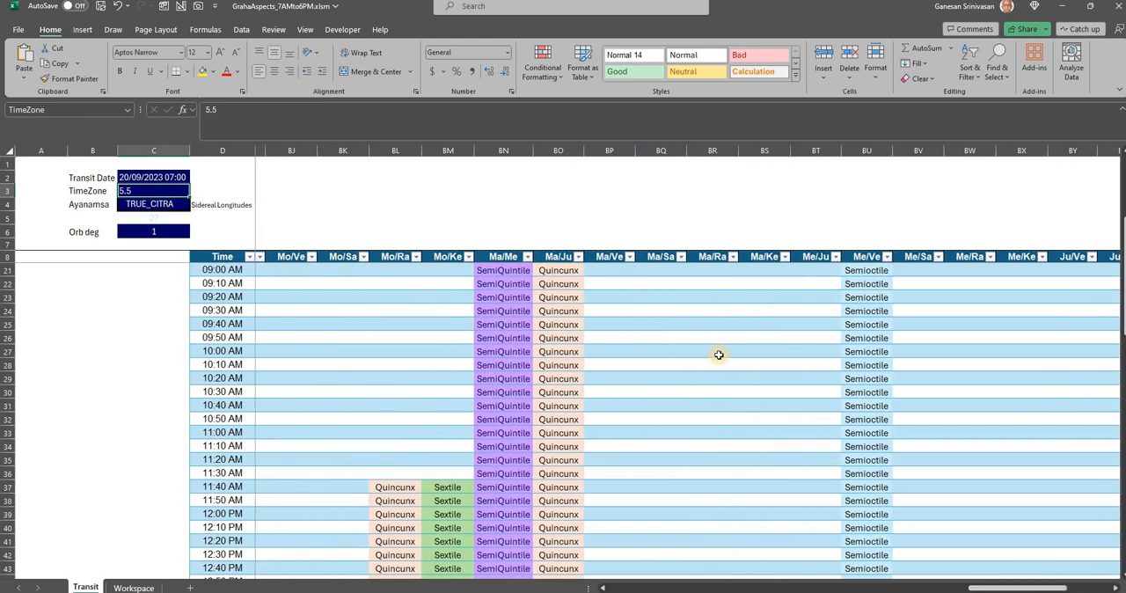
pyautogui.scroll(-8, 719, 356)
pyautogui.scroll(-1, 718, 356)
pyautogui.scroll(5, 718, 355)
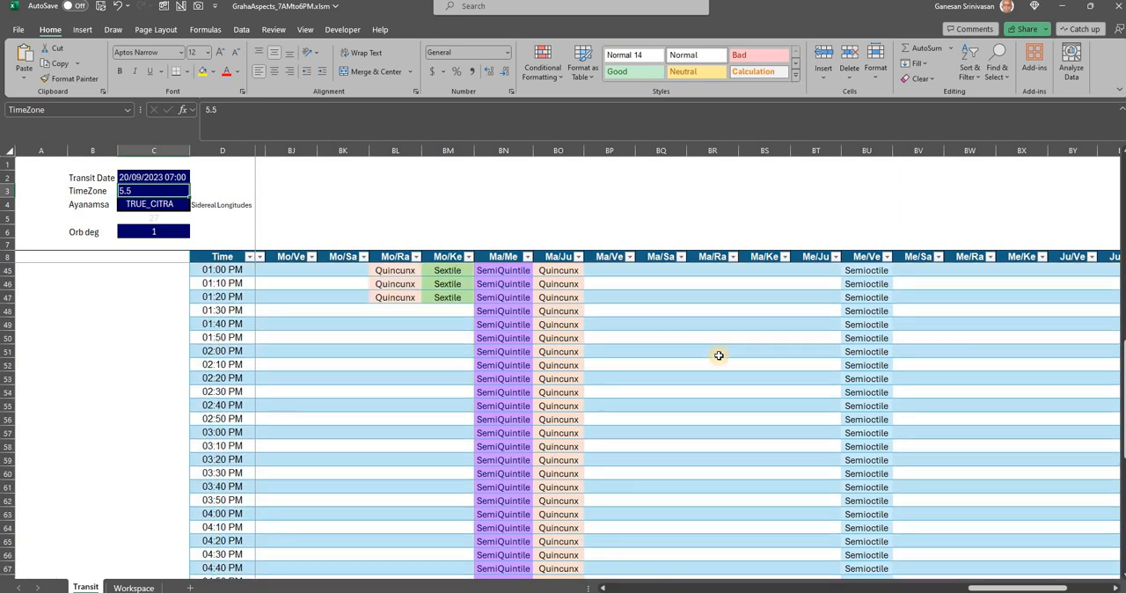
# Go back to the planet longitude and angular difference columns at the start of the Transit table
pyautogui.moveTo(1003, 584); pyautogui.dragTo(626, 562)
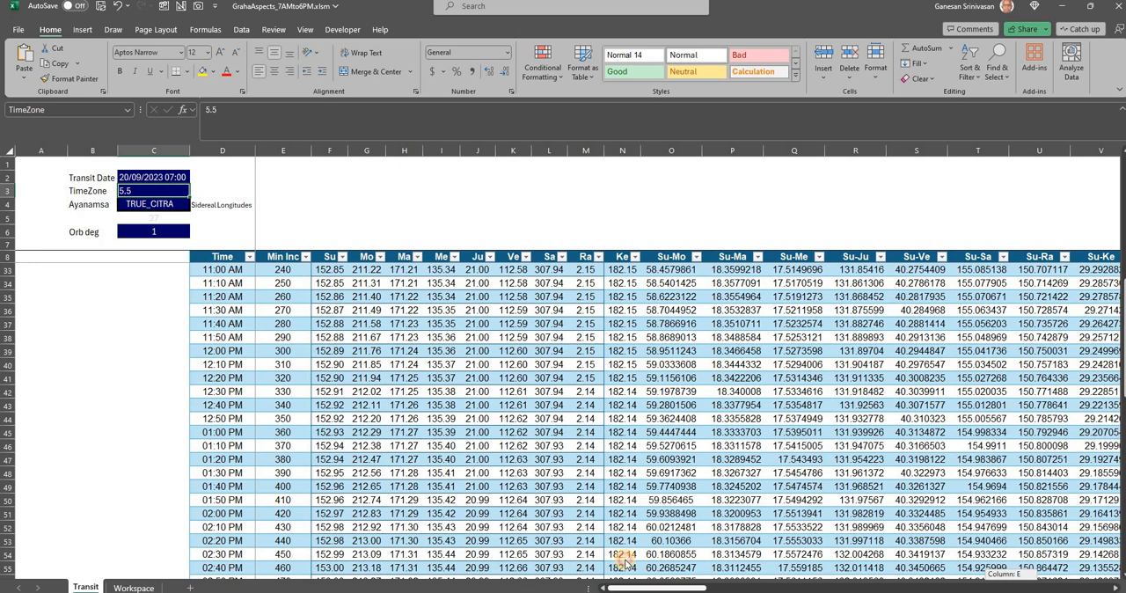
pyautogui.moveTo(625, 563); pyautogui.dragTo(624, 561)
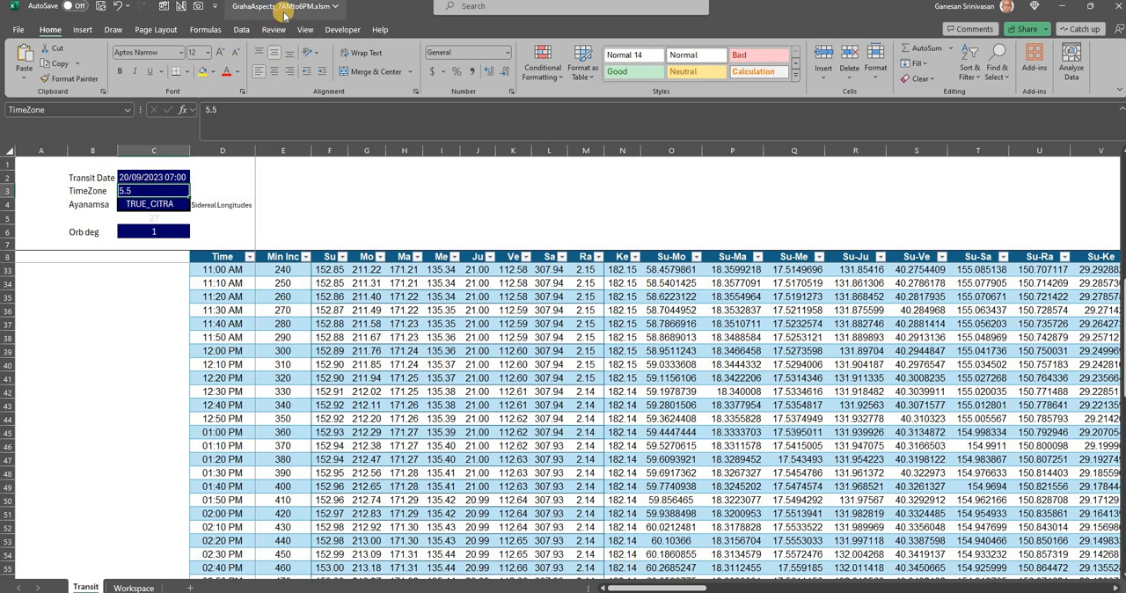
pyautogui.click(138, 268)
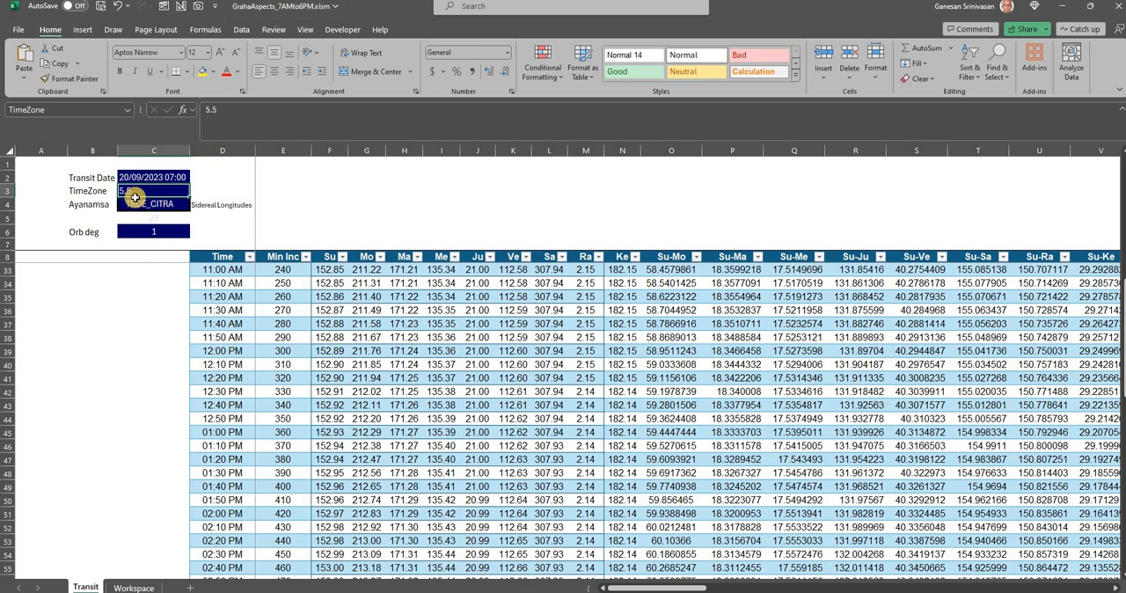
# Inspect the TimeZone input and the Su longitude formula in the 11:00 AM row, including its references to Time, TimeZone and ayanamsa_num
pyautogui.click(134, 195)
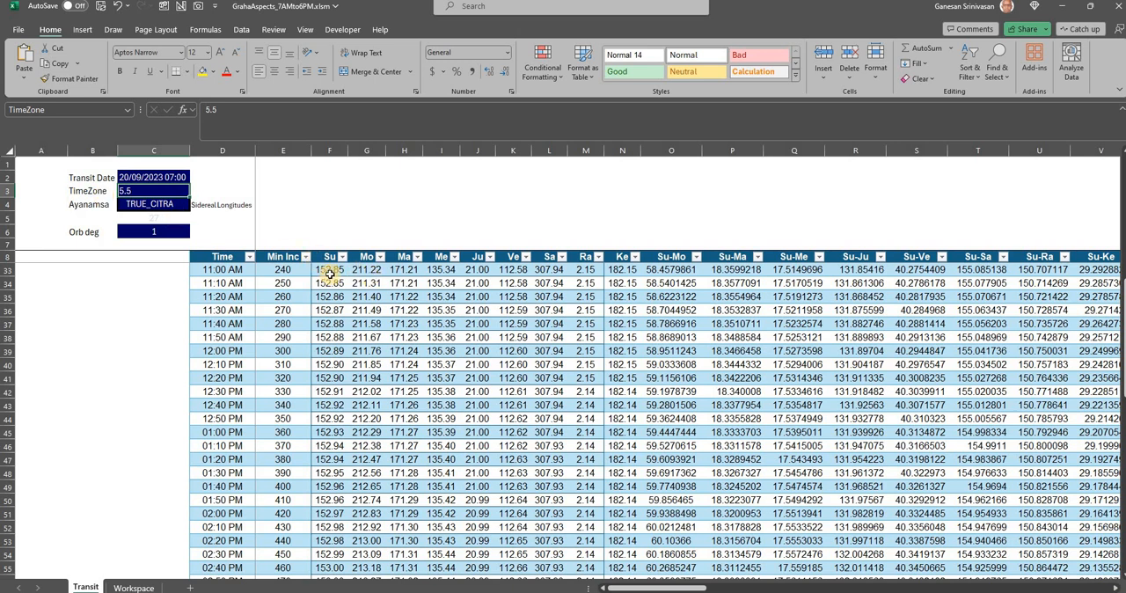
pyautogui.click(332, 269)
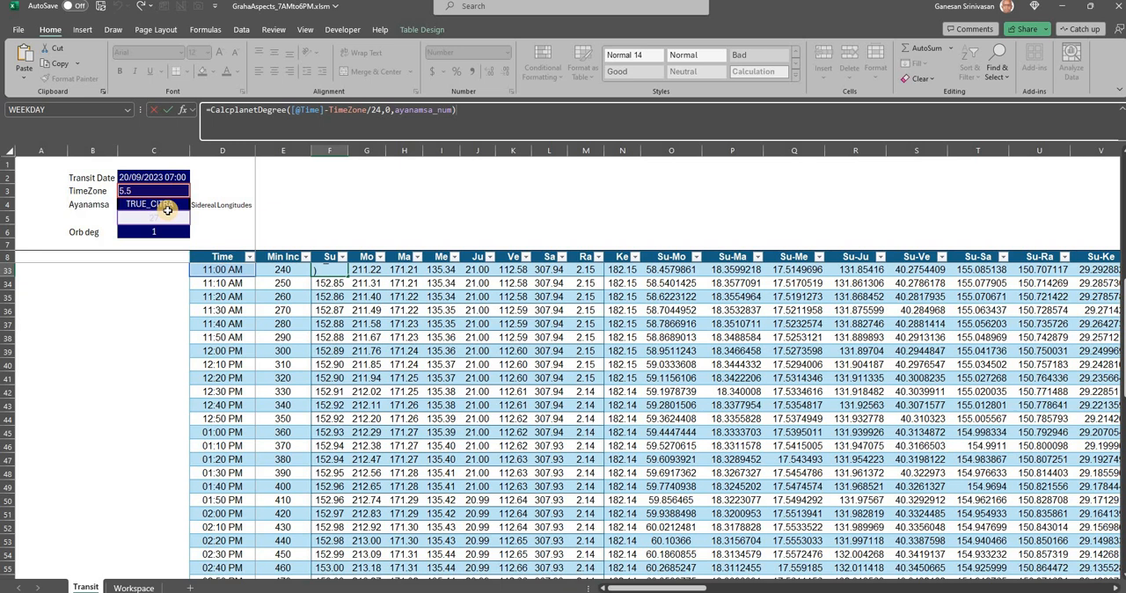
pyautogui.press('Escape')
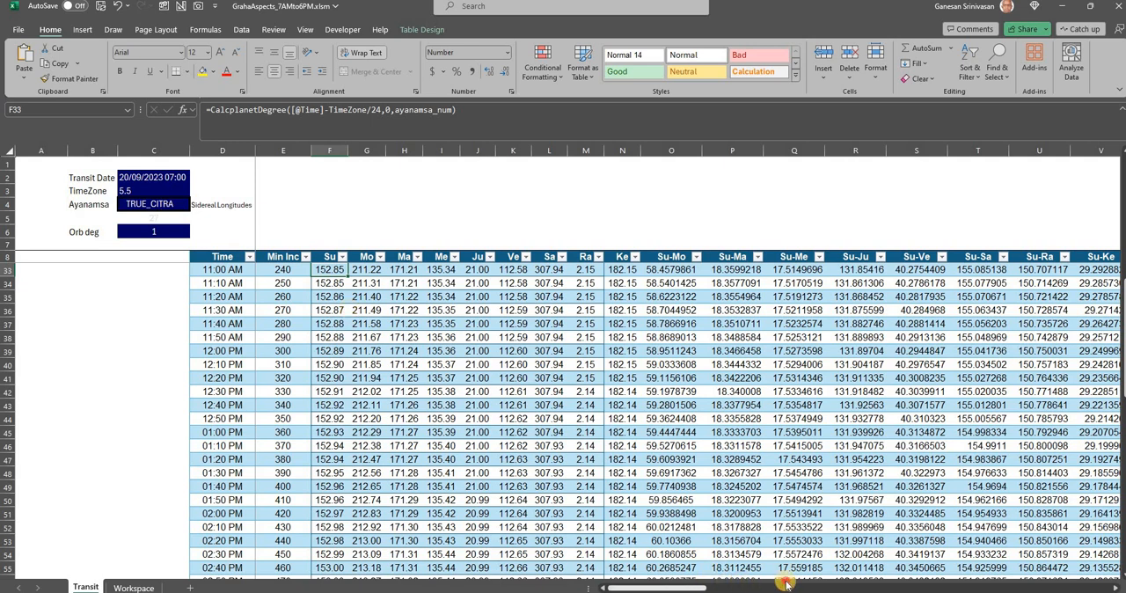
pyautogui.moveTo(785, 584); pyautogui.dragTo(605, 580)
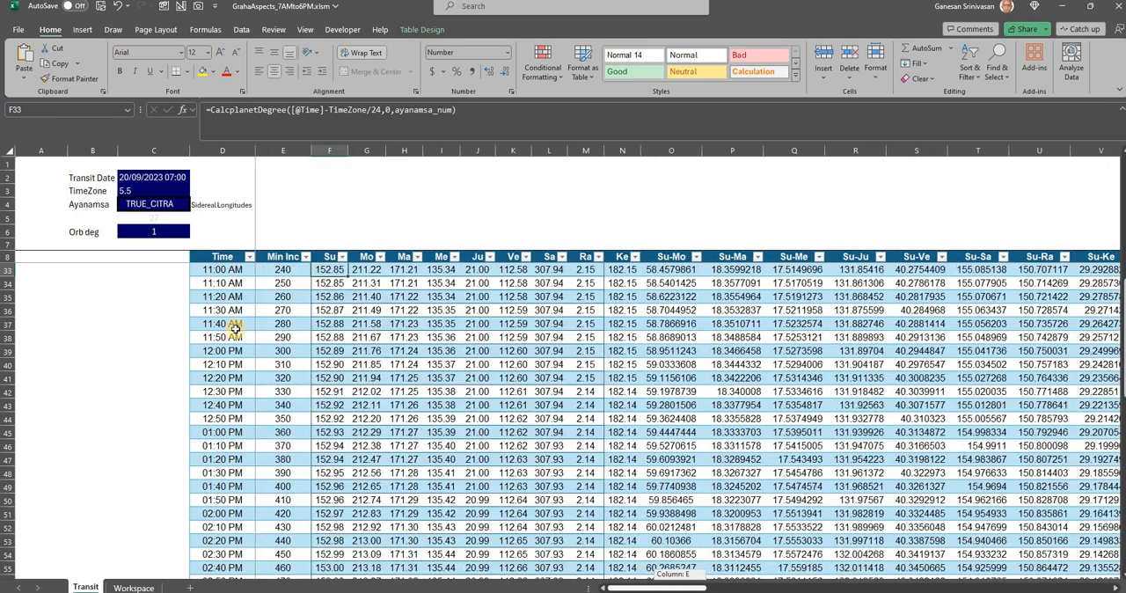
# Check the formulas of the Transit Date and the 09:10 AM and 09:20 AM Time cells, and look over the aspect columns
pyautogui.click(160, 178)
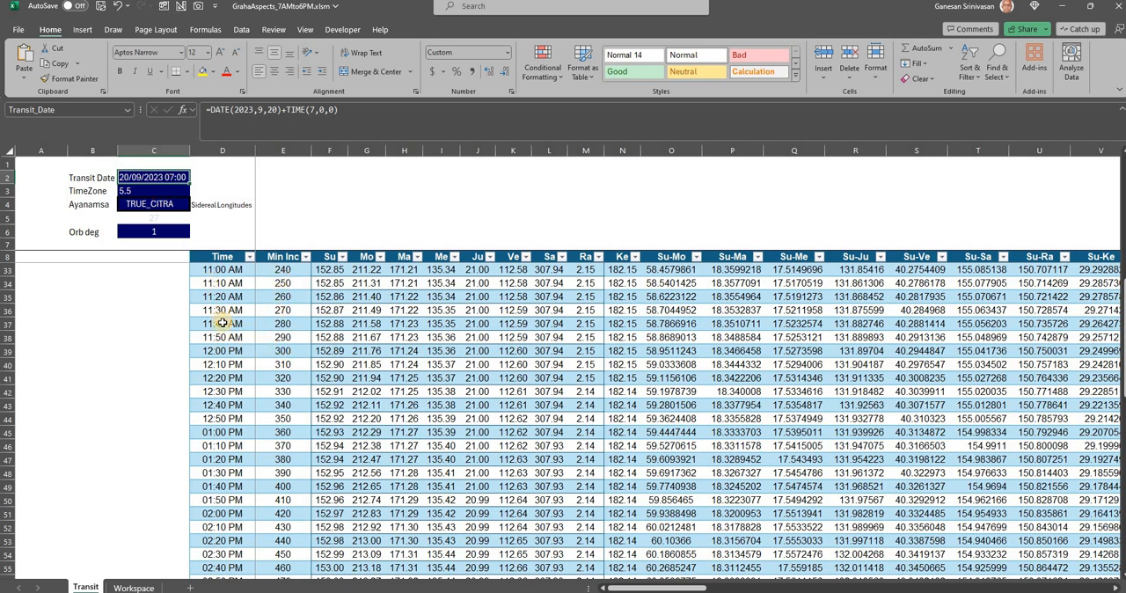
pyautogui.scroll(4, 222, 322)
pyautogui.click(225, 284)
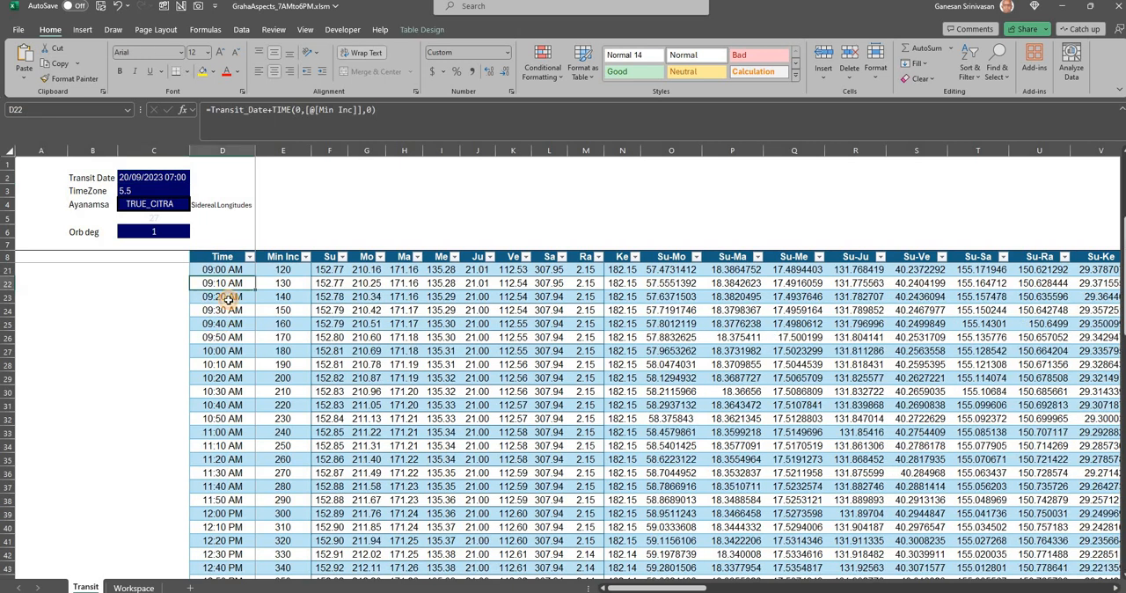
pyautogui.click(227, 299)
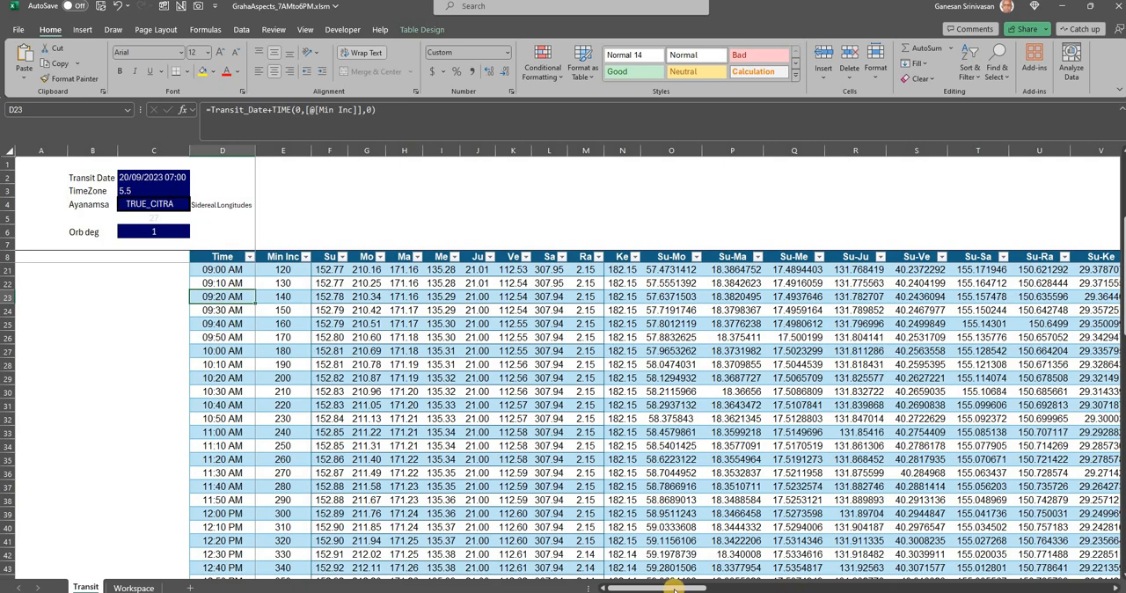
pyautogui.moveTo(703, 588); pyautogui.dragTo(982, 588)
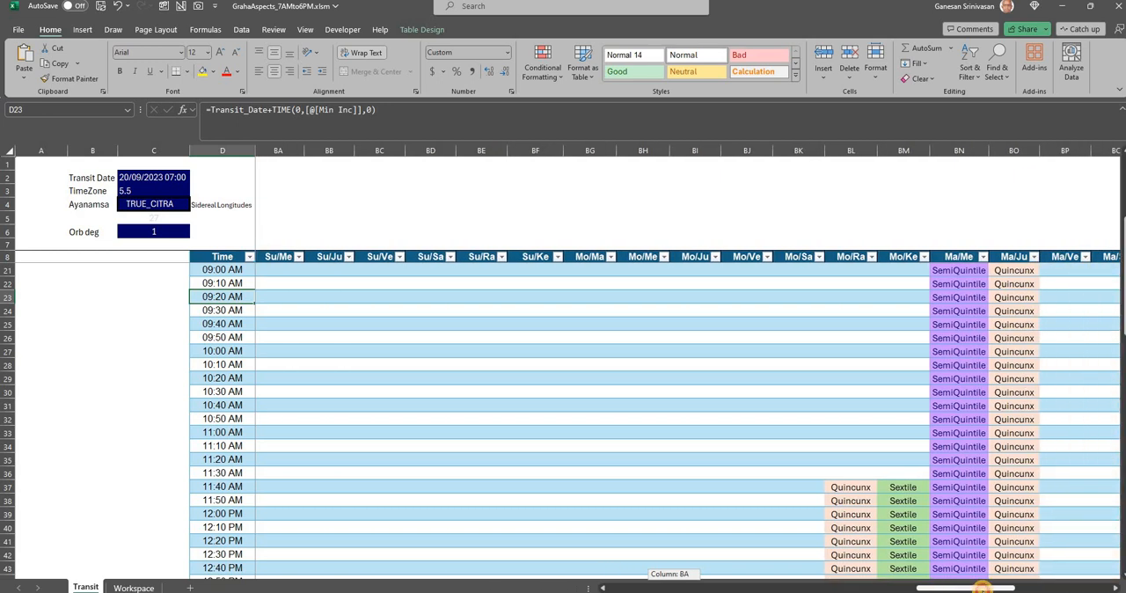
pyautogui.moveTo(982, 588); pyautogui.dragTo(92, 419)
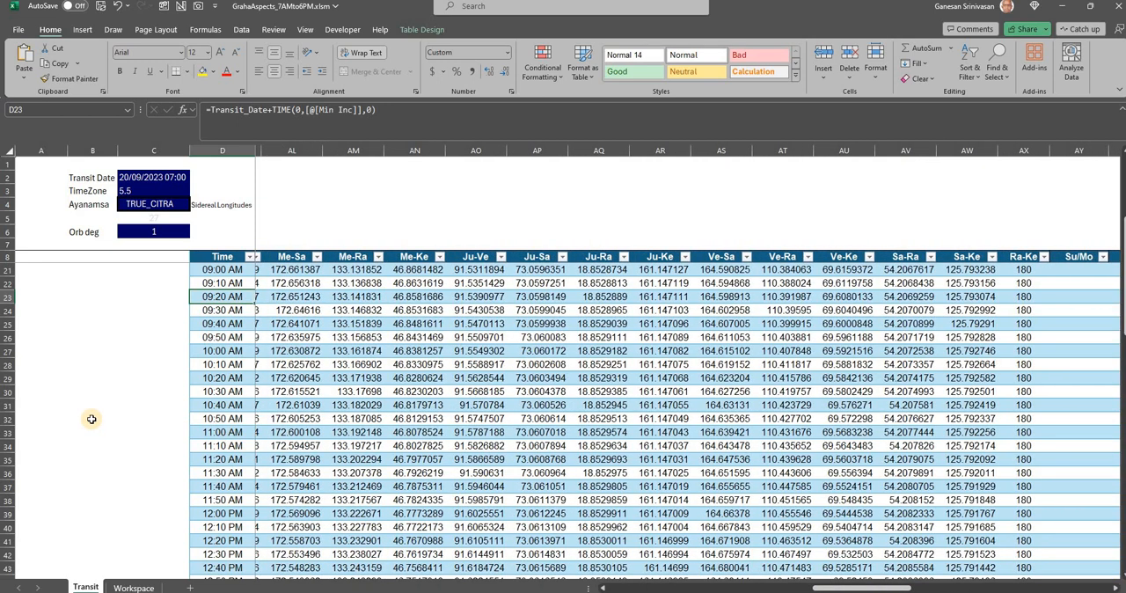